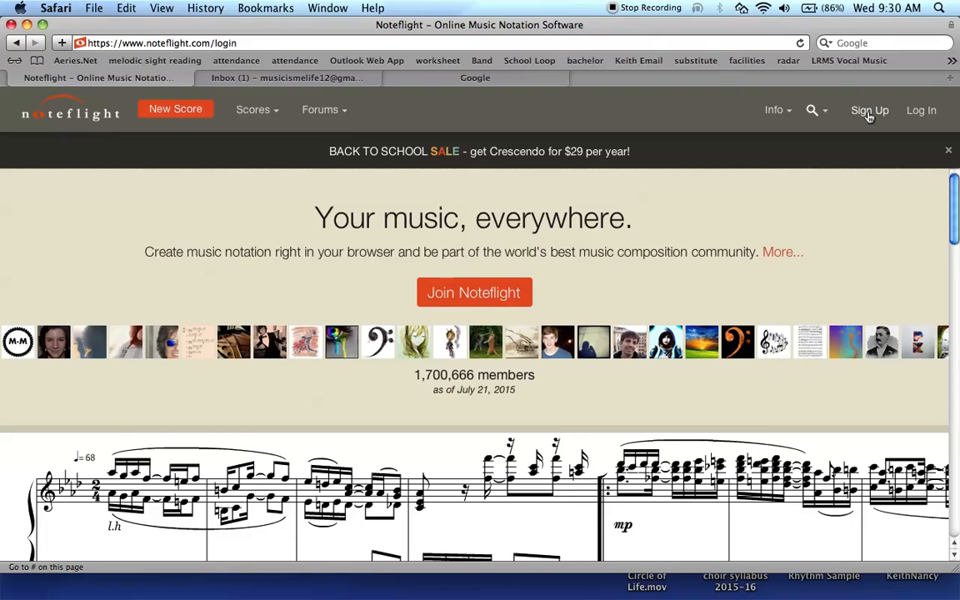
Step: Open Noteflight's Sign Up form from the top bar
left_click(870, 116)
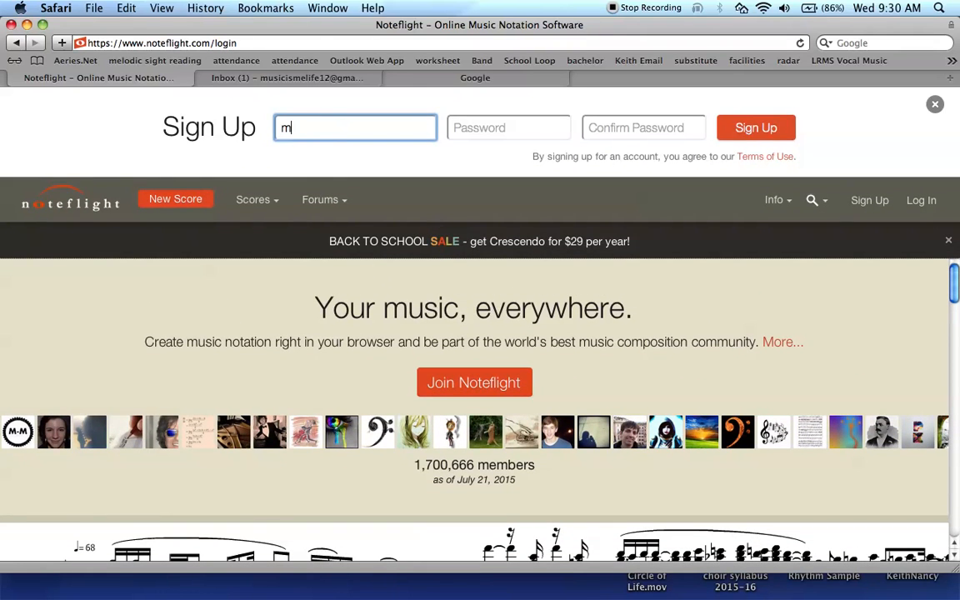
Step: Enter the account e-mail address, set and confirm a password, and submit the sign-up
key("Right")
key("Tab")
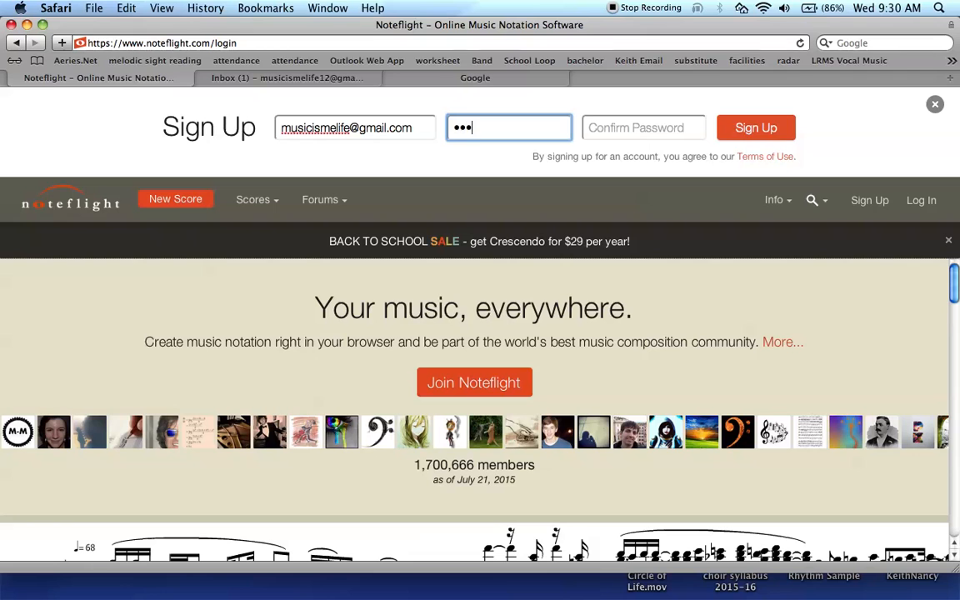
key("Tab")
type("m")
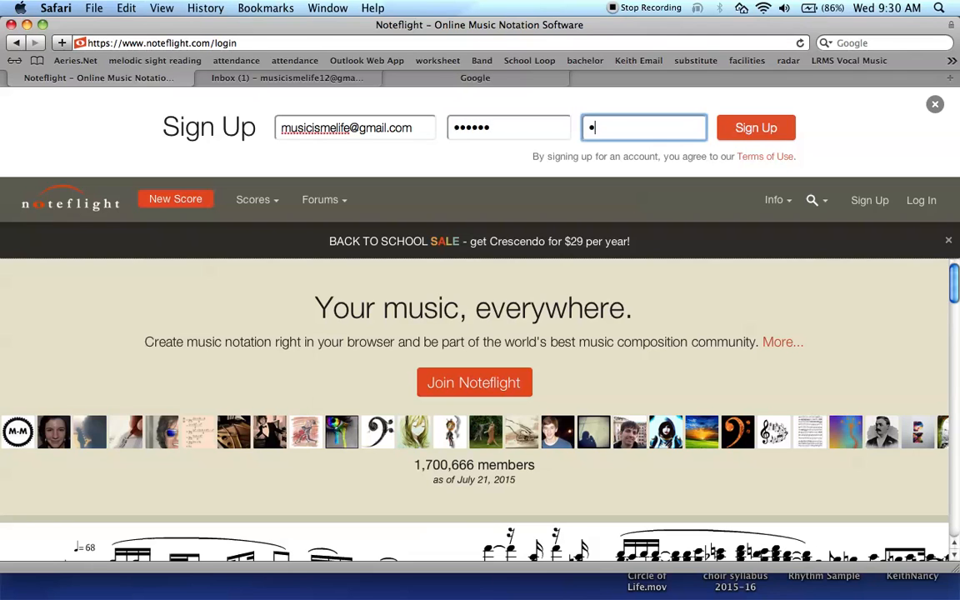
type("1")
left_click(754, 129)
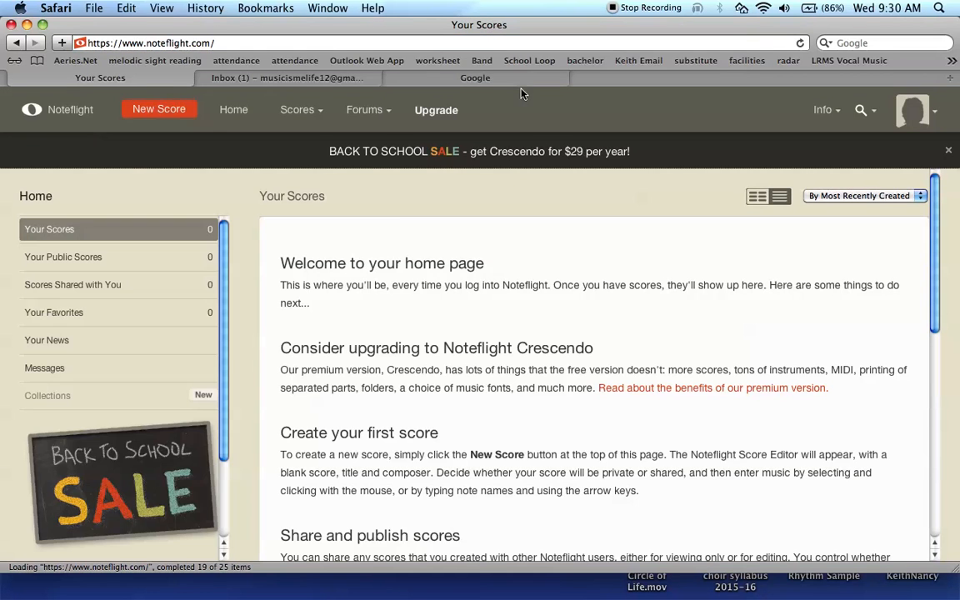
left_click(472, 75)
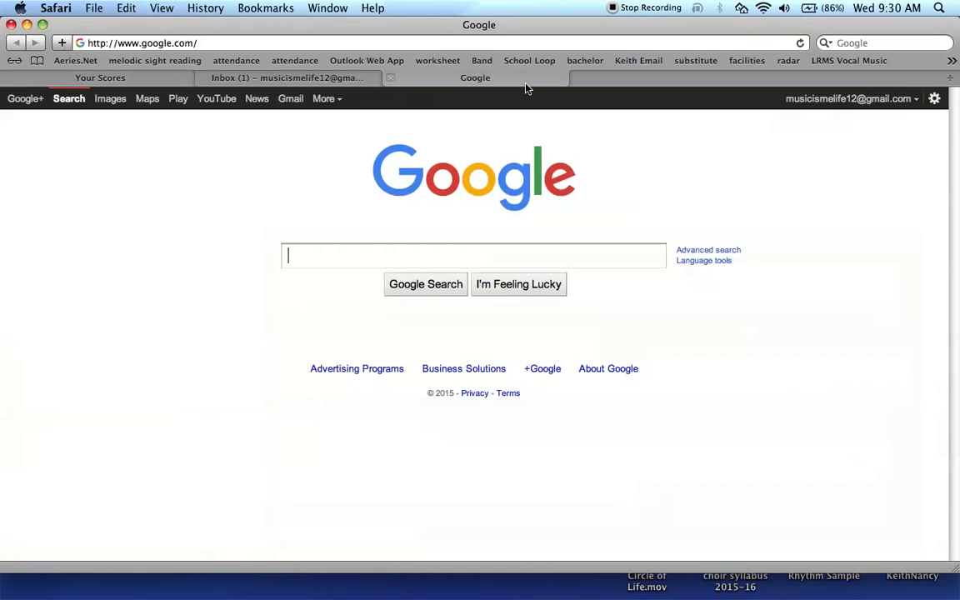
left_click(293, 100)
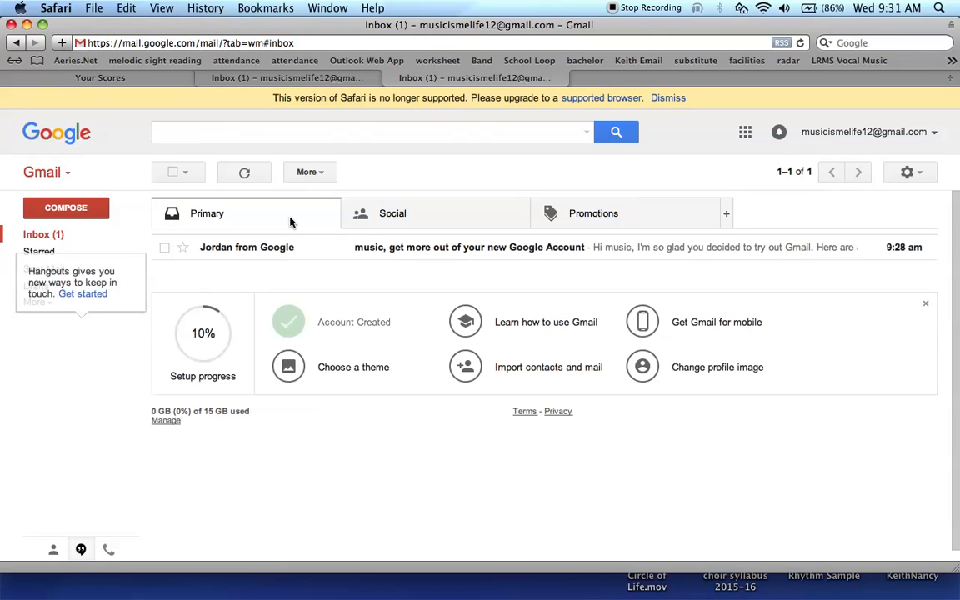
left_click(135, 265)
left_click(125, 268)
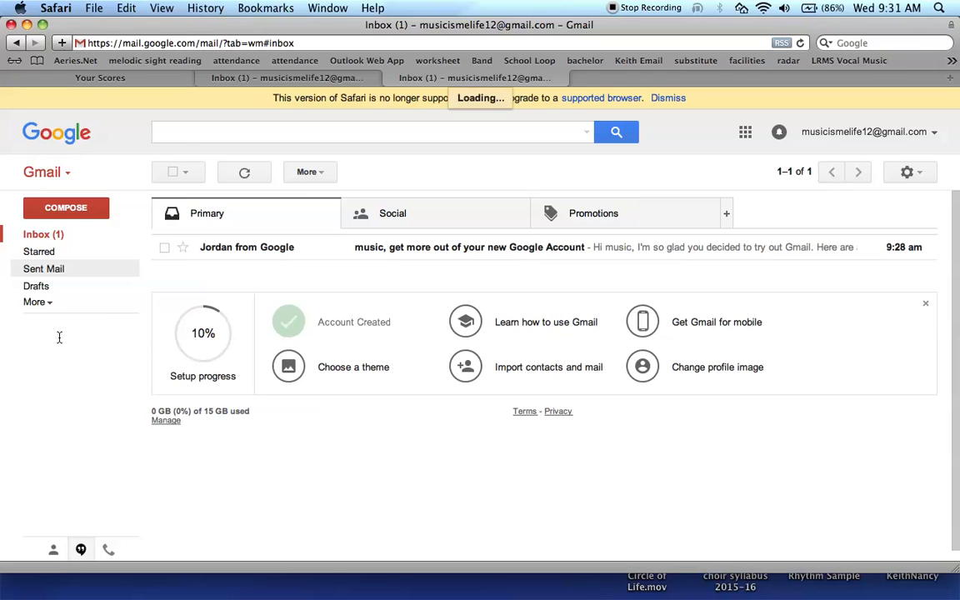
left_click(50, 306)
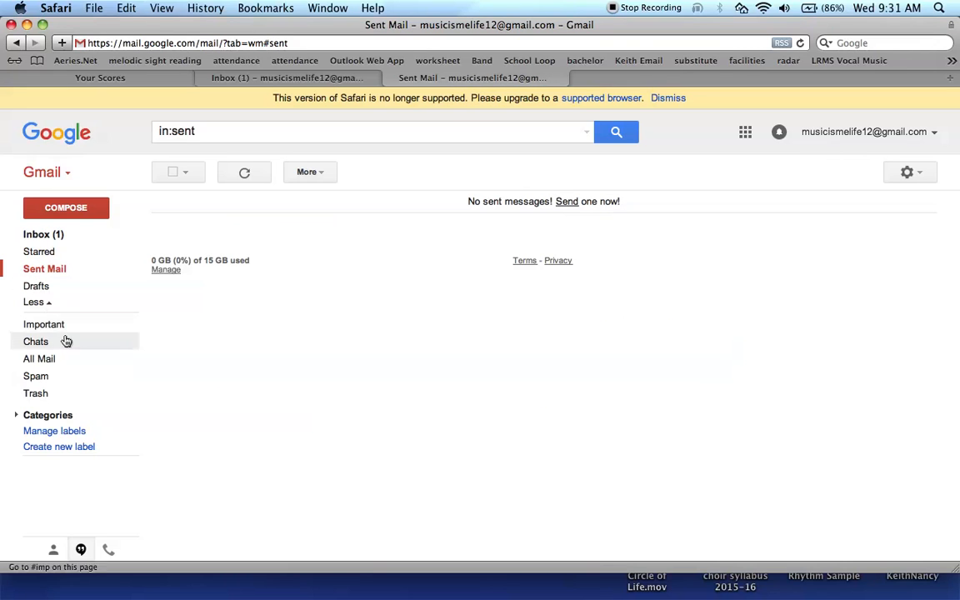
left_click(38, 377)
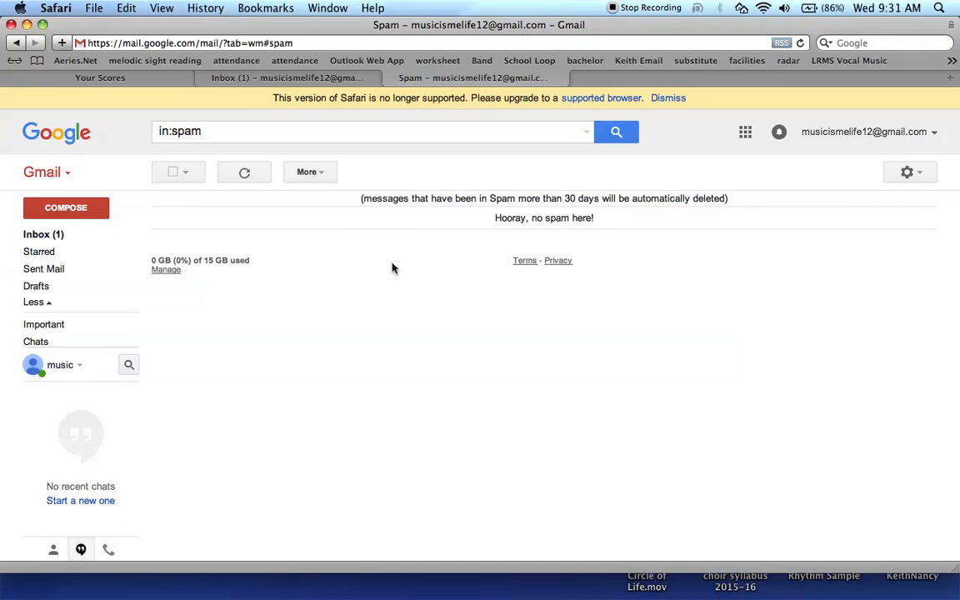
left_click(141, 81)
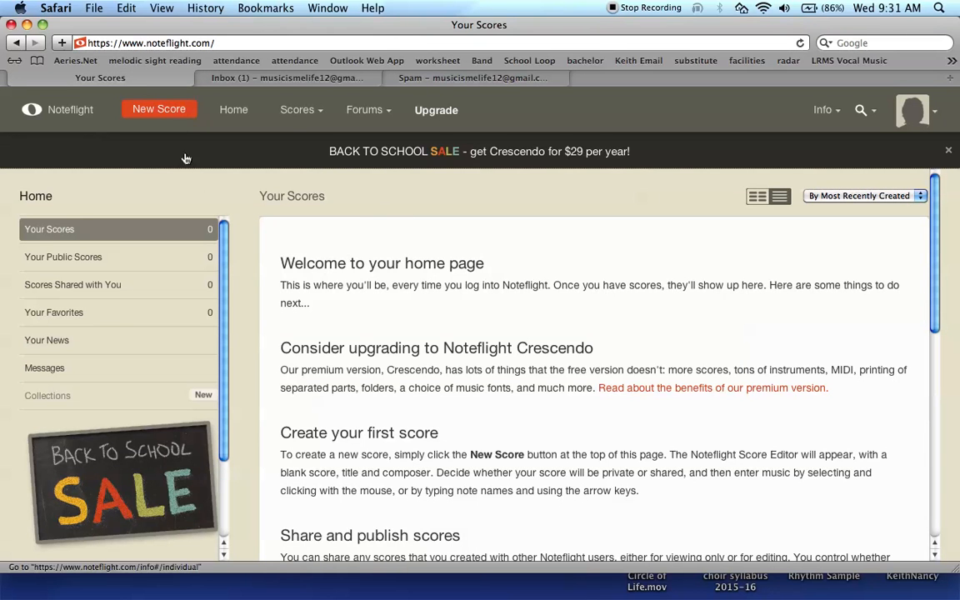
Step: Create a new blank score and delete its fourth measure
left_click(171, 110)
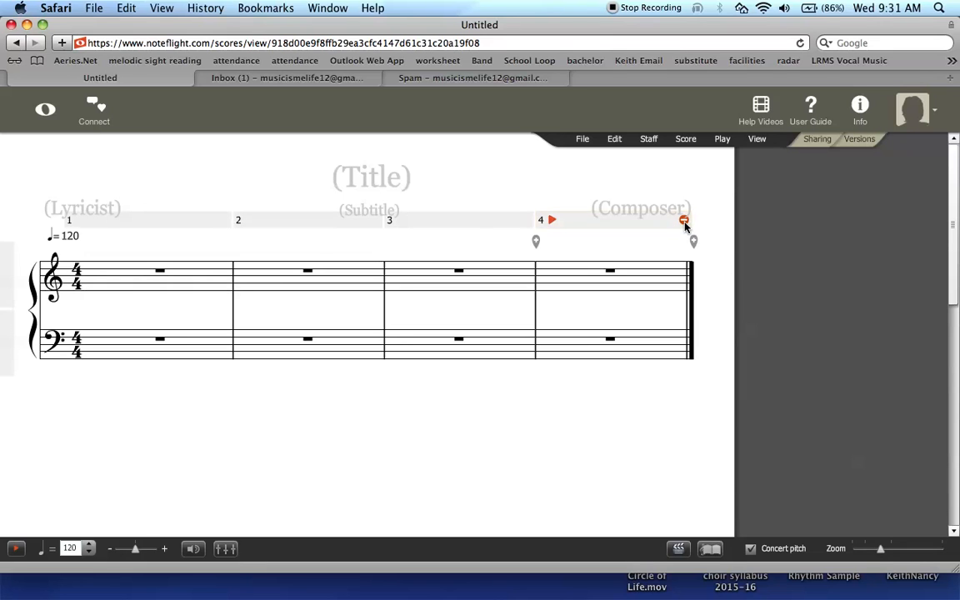
left_click(684, 222)
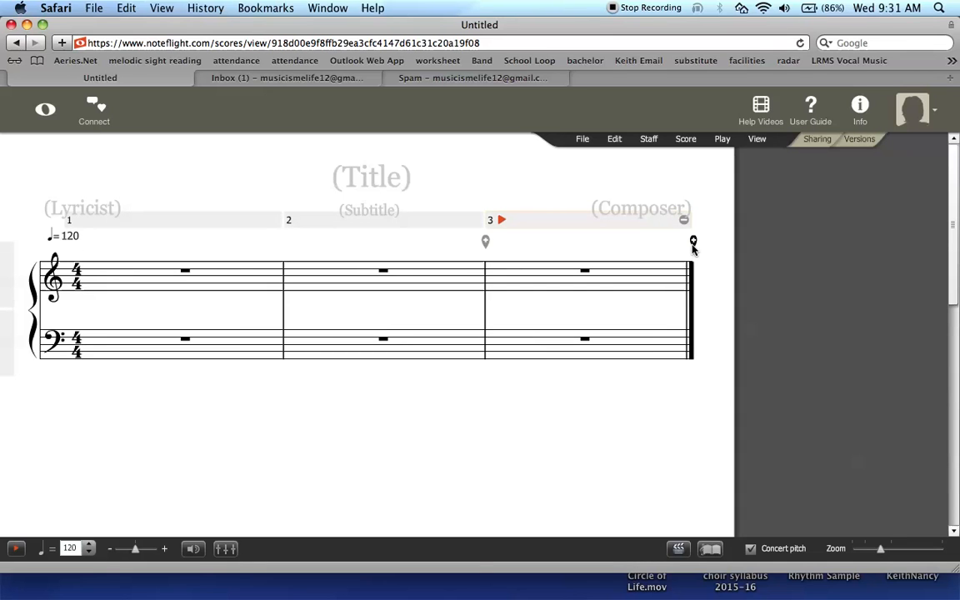
Step: Restore the fourth measure and change the upper staff's instrument to Drums (Standard)
left_click(694, 243)
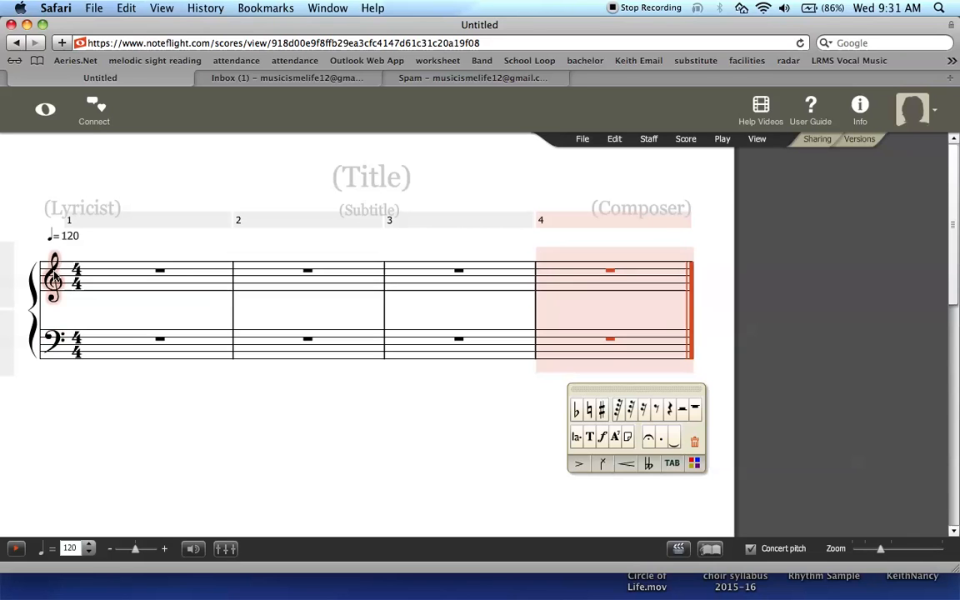
left_click(97, 445)
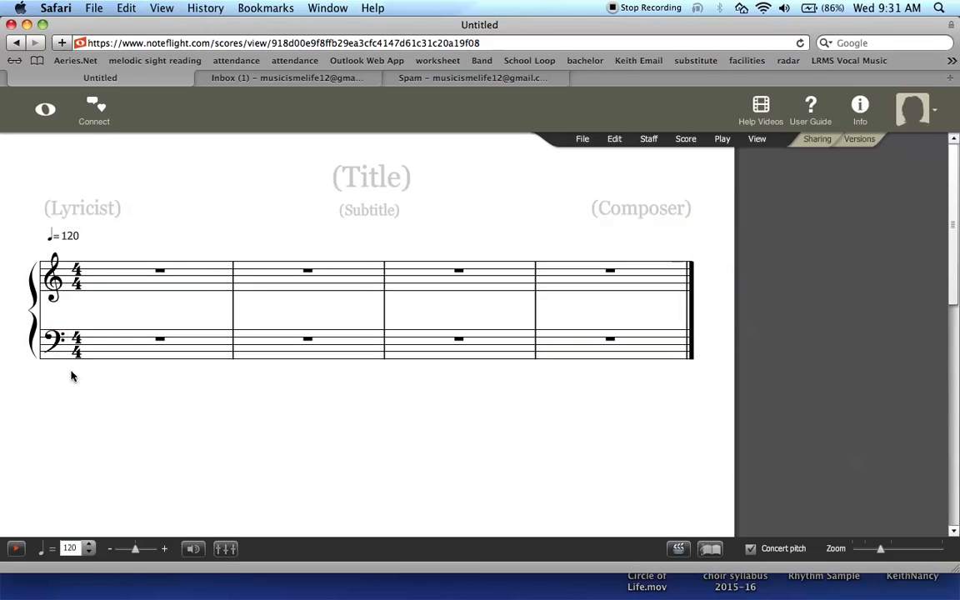
left_click(54, 280)
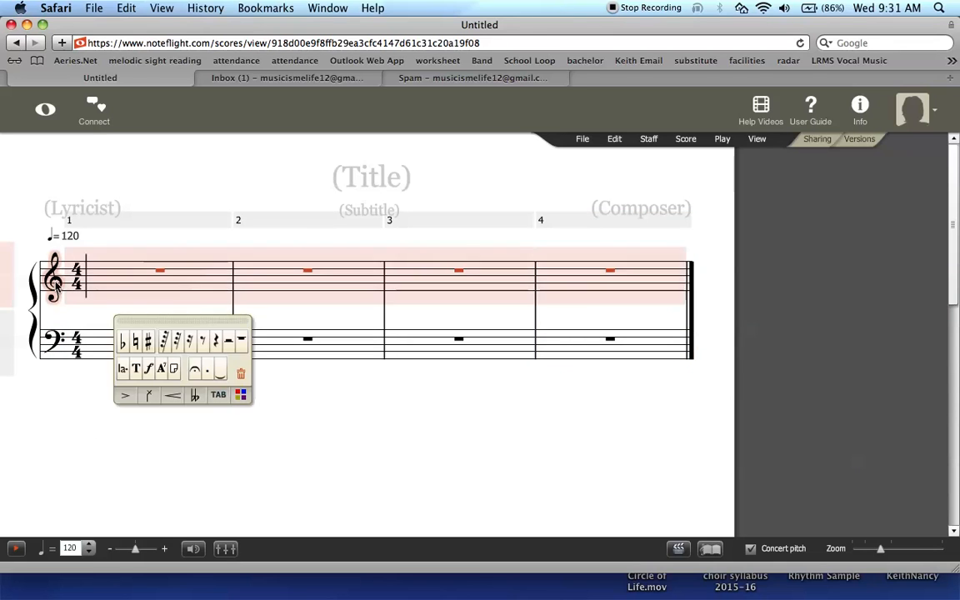
left_click(654, 141)
mouse_move(694, 145)
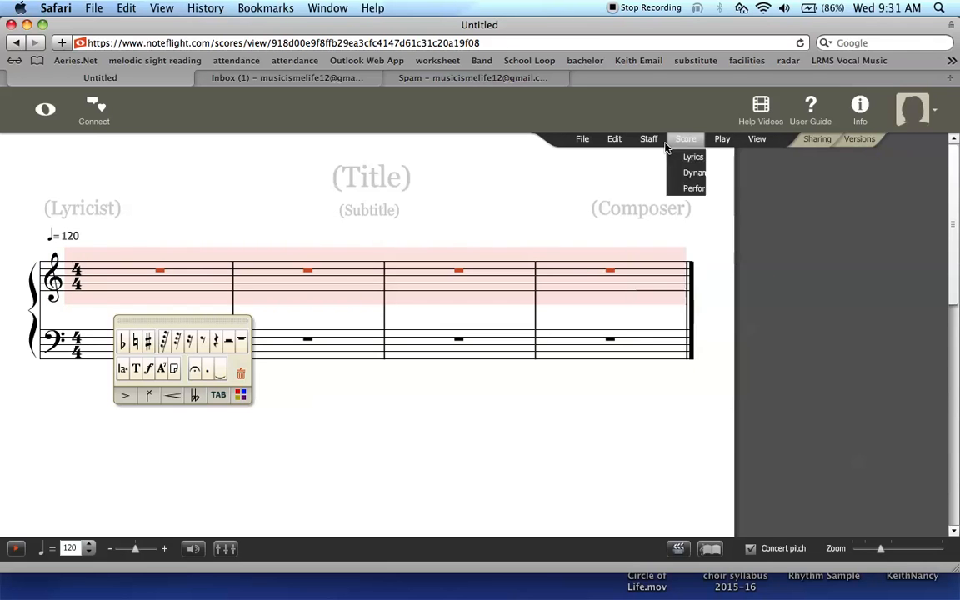
left_click(655, 141)
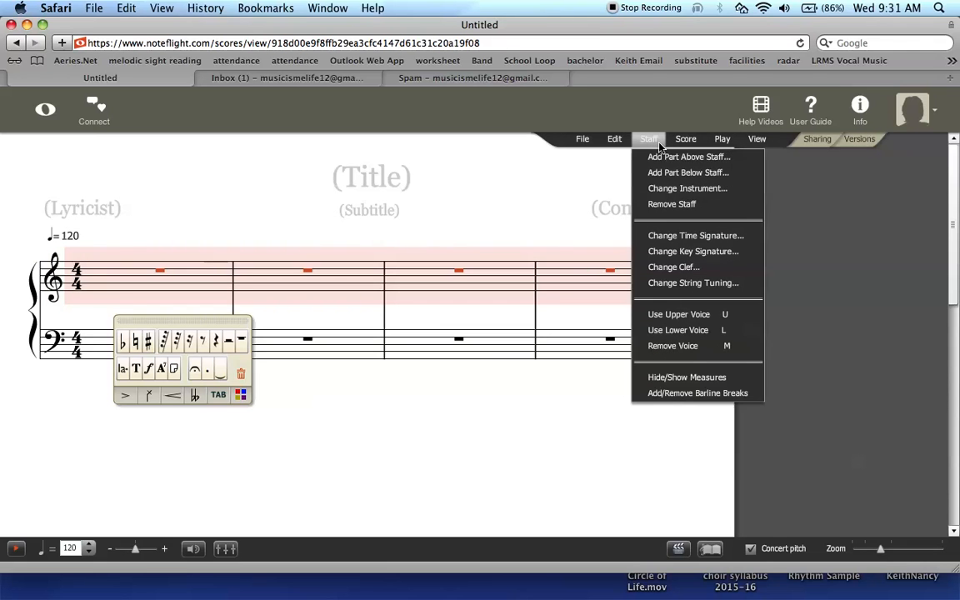
left_click(671, 189)
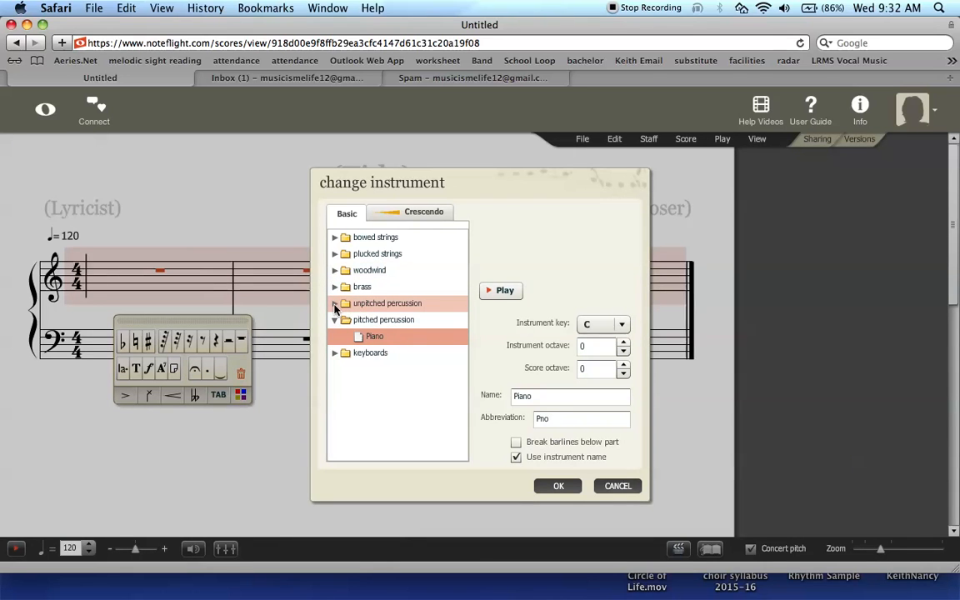
left_click(336, 307)
left_click(364, 322)
left_click(561, 486)
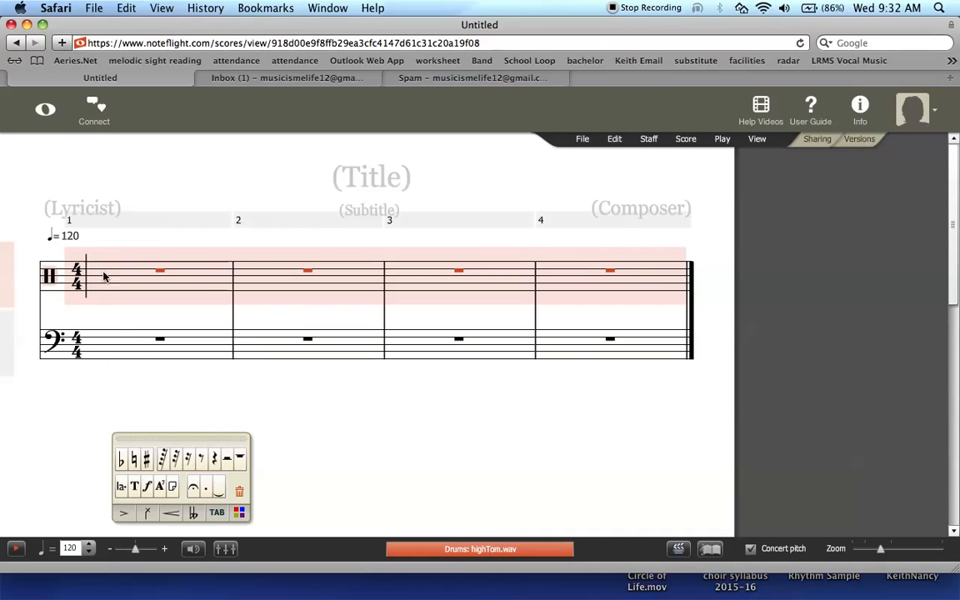
Step: Change the lower staff's instrument to Drums (Standard) as well
left_click(54, 346)
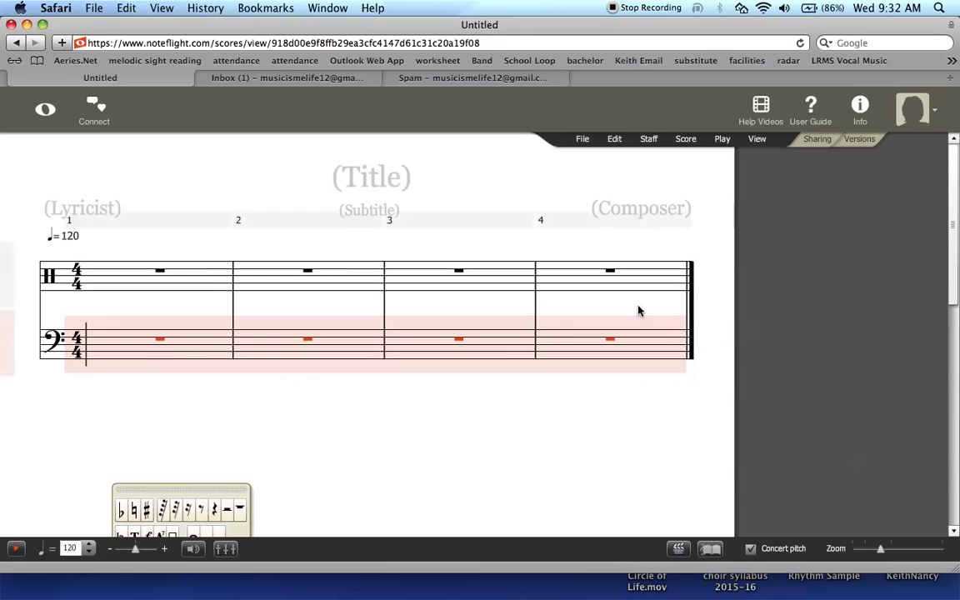
left_click(650, 140)
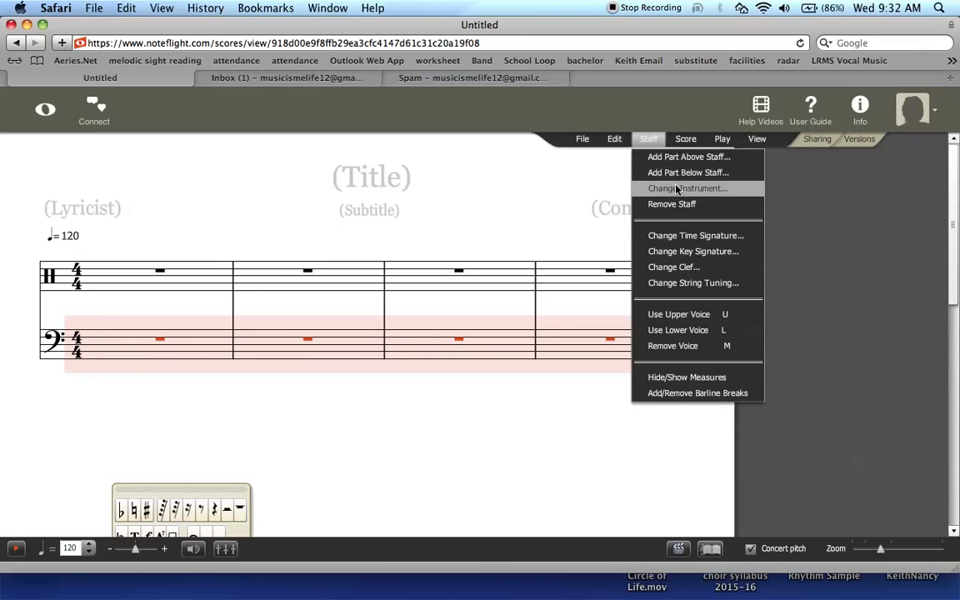
left_click(659, 188)
left_click(337, 304)
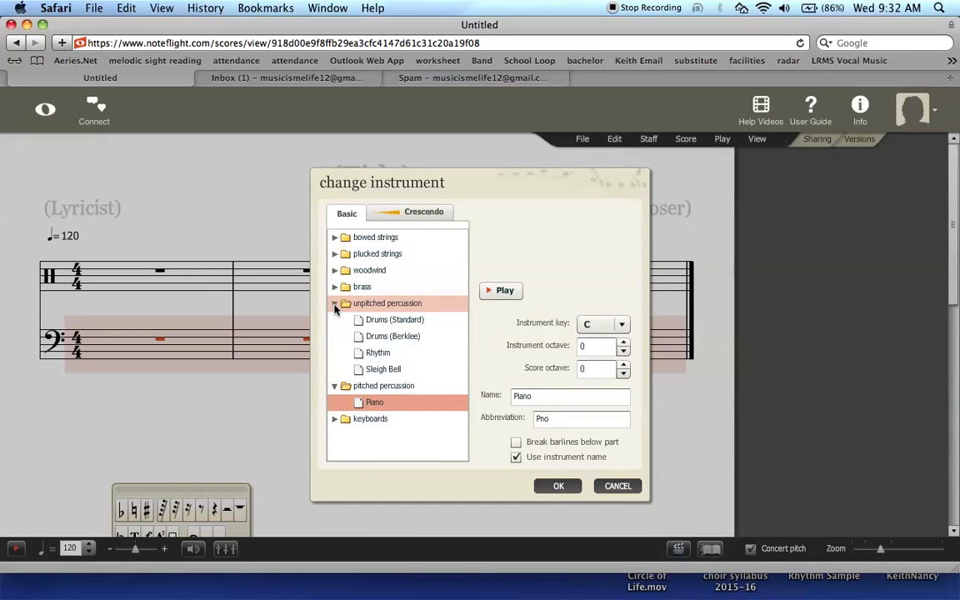
left_click(384, 324)
left_click(385, 324)
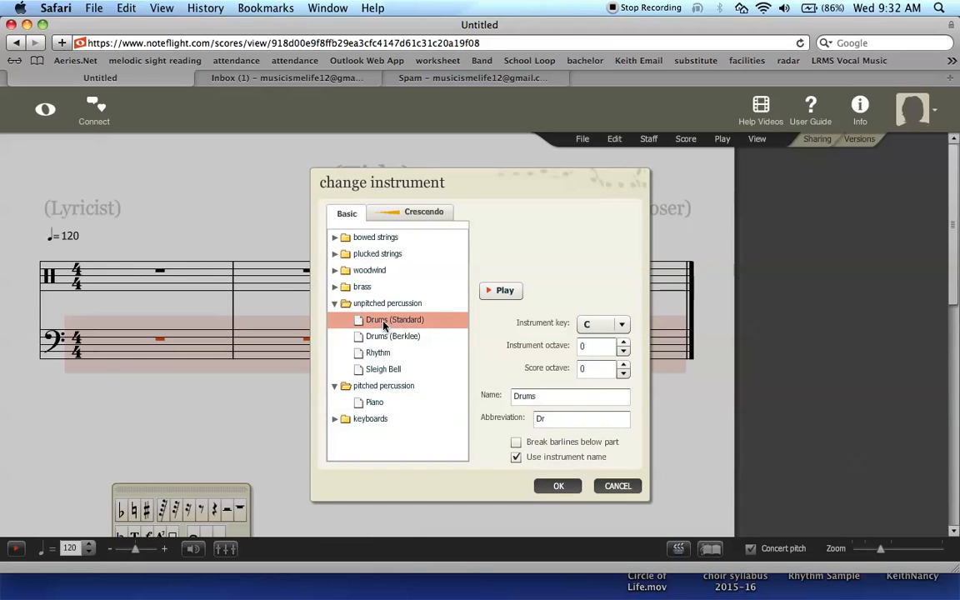
left_click(555, 487)
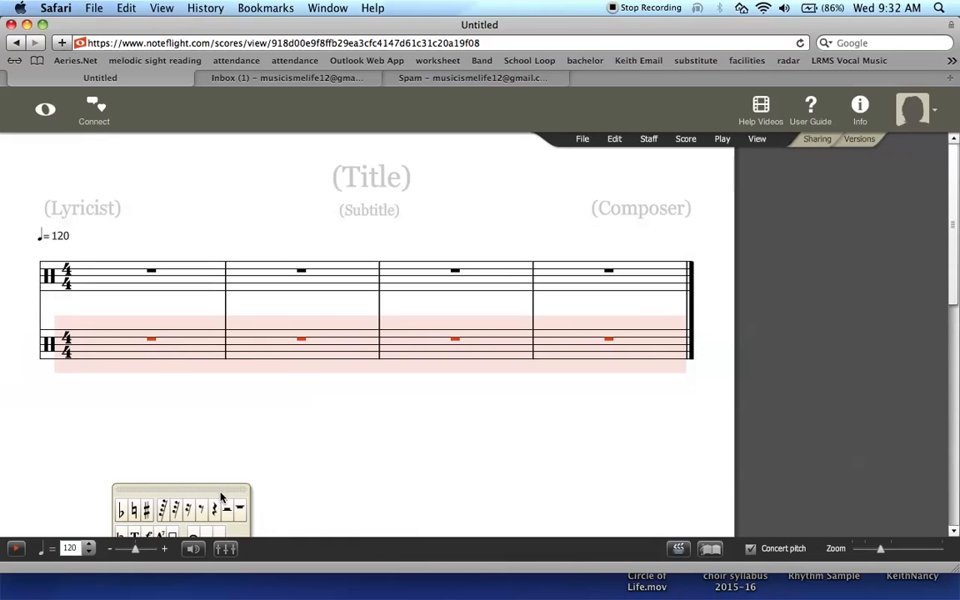
left_click_drag(219, 496, 232, 457)
left_click(116, 284)
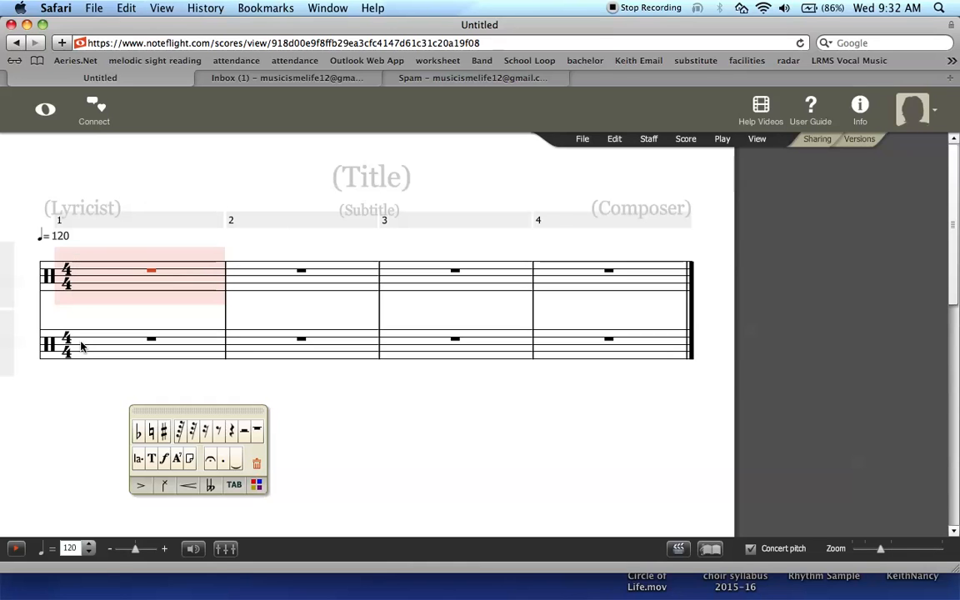
Step: Fill top-staff measure 1 with a quarter, two beamed eighths, and two quarters
left_click(89, 287)
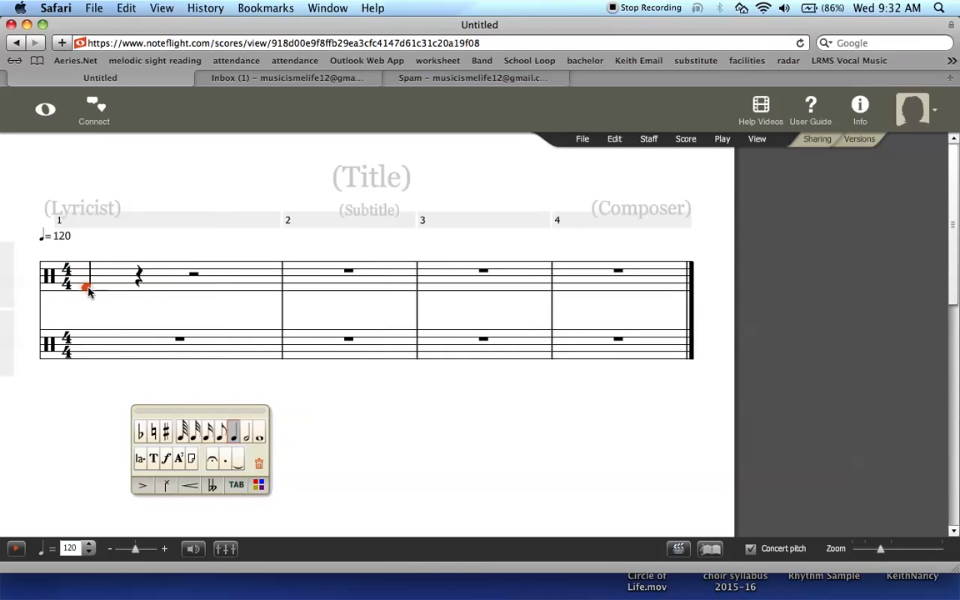
key("Delete")
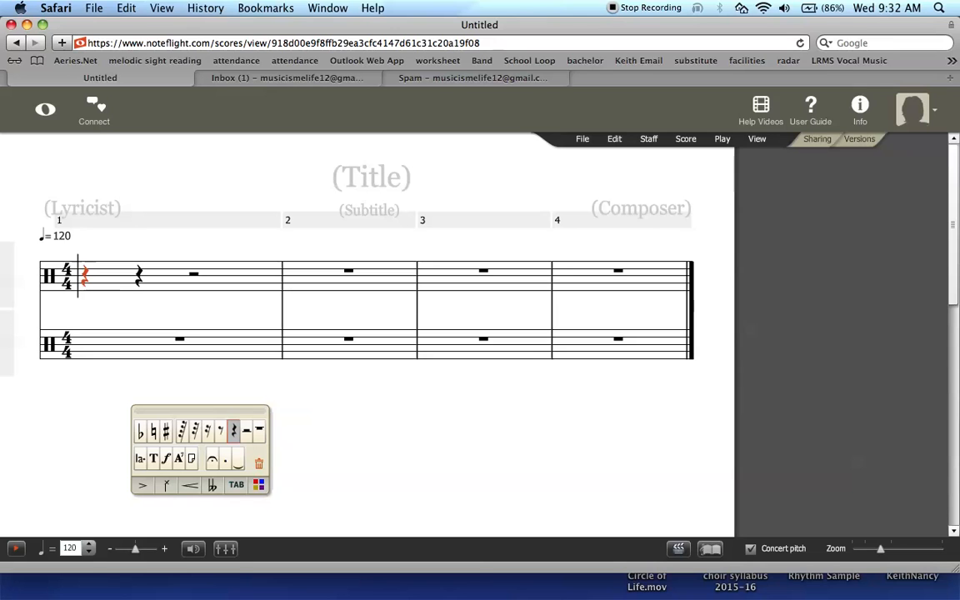
key("g")
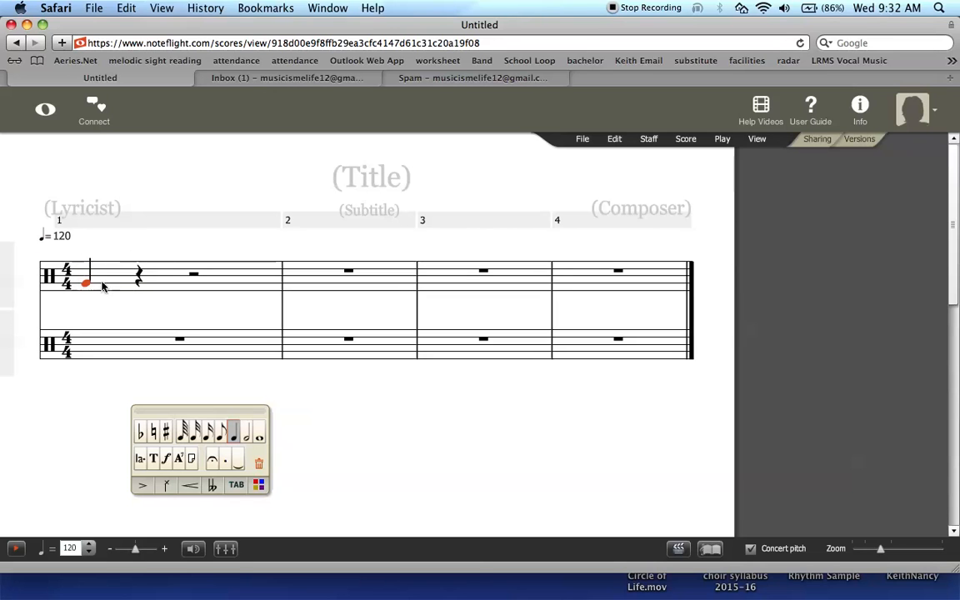
left_click(139, 283)
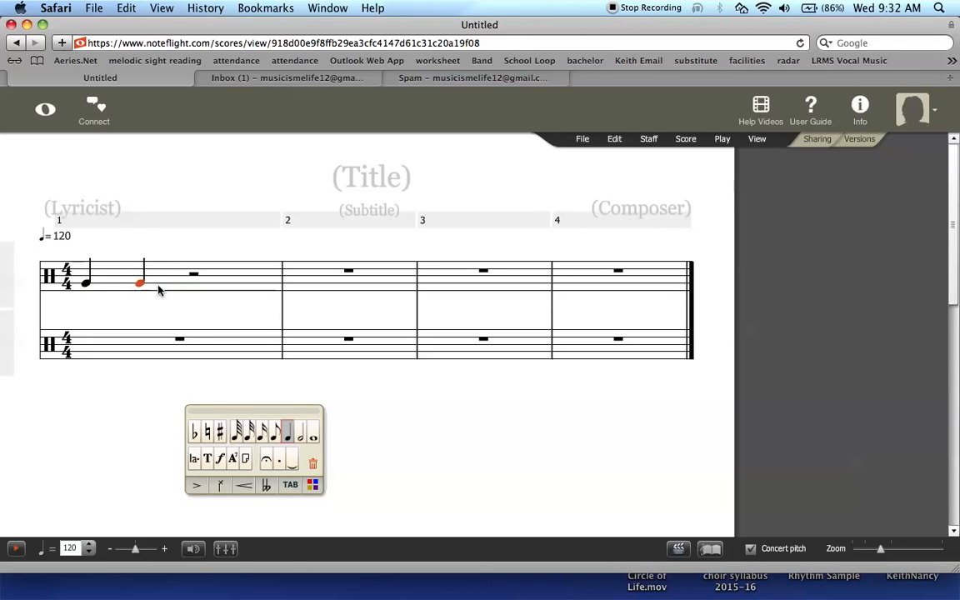
left_click(184, 284)
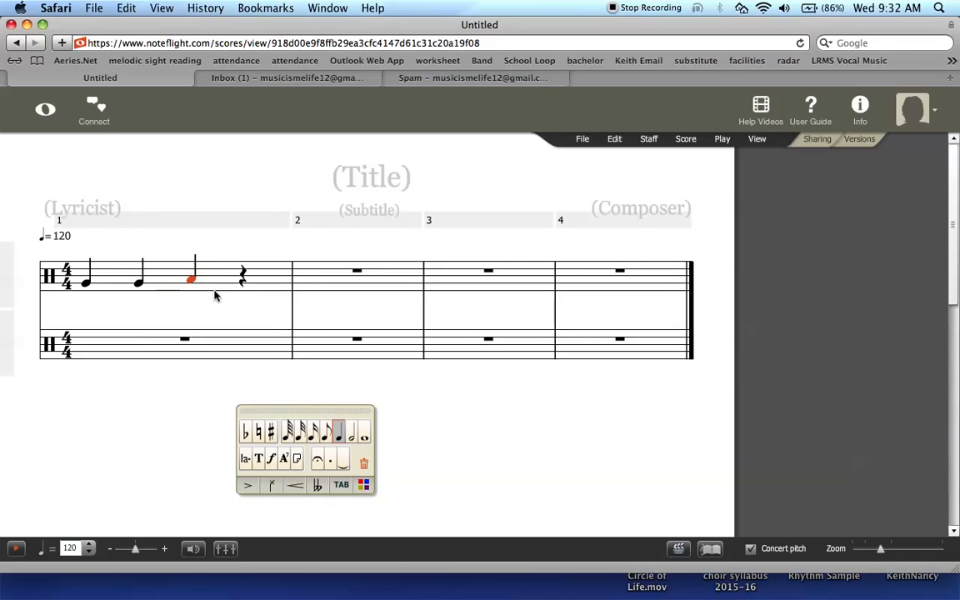
left_click(247, 285)
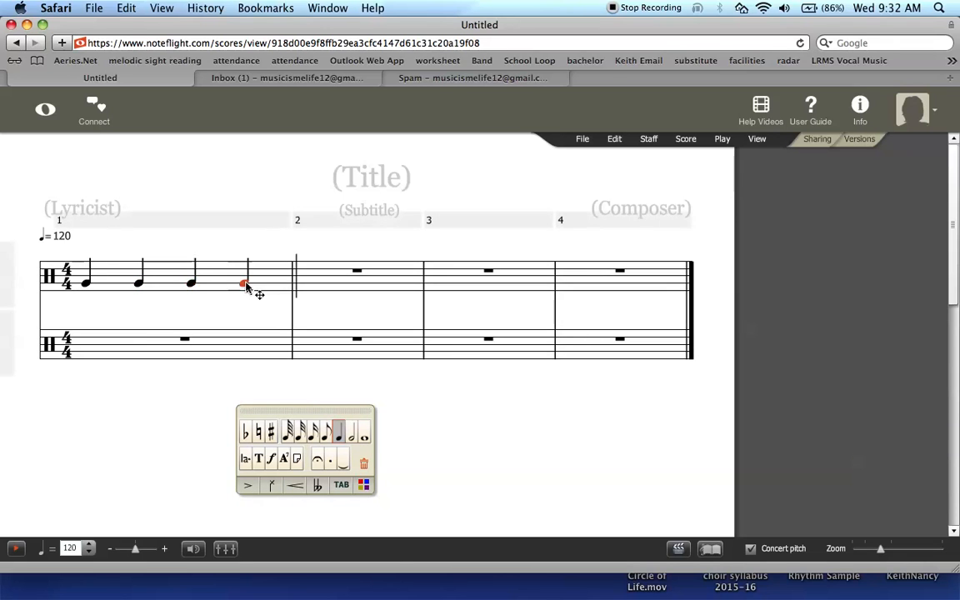
left_click(139, 282)
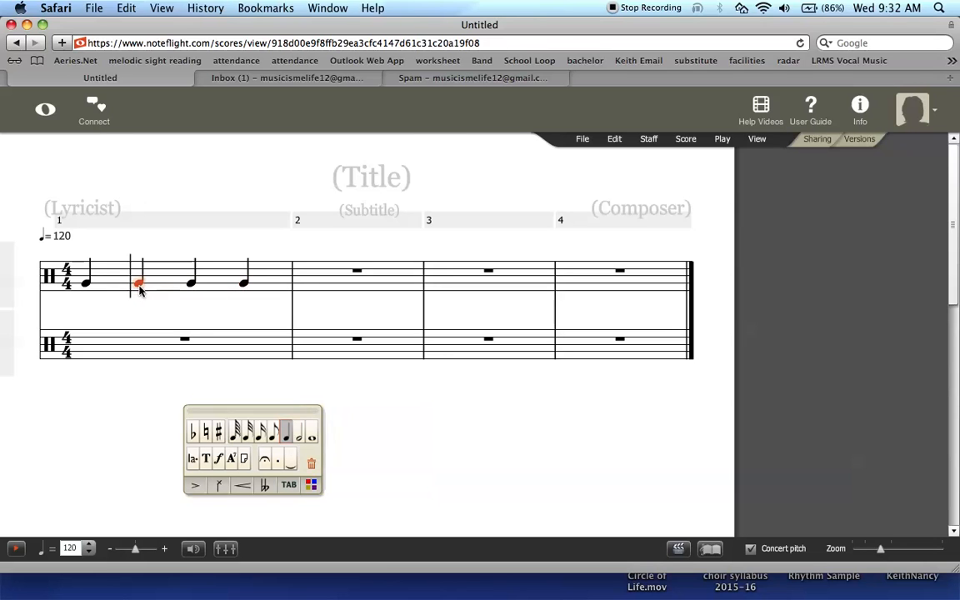
left_click(275, 442)
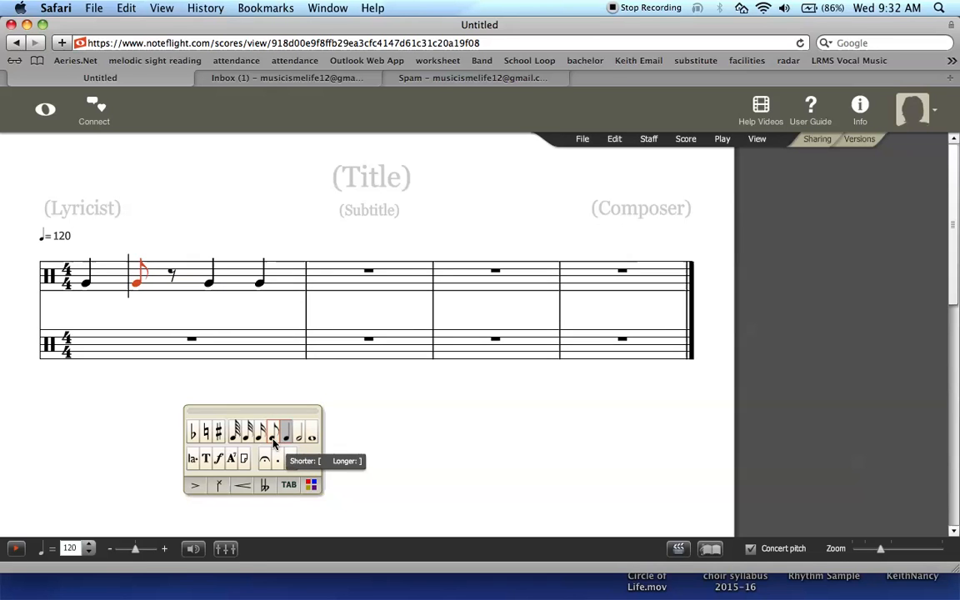
left_click(171, 280)
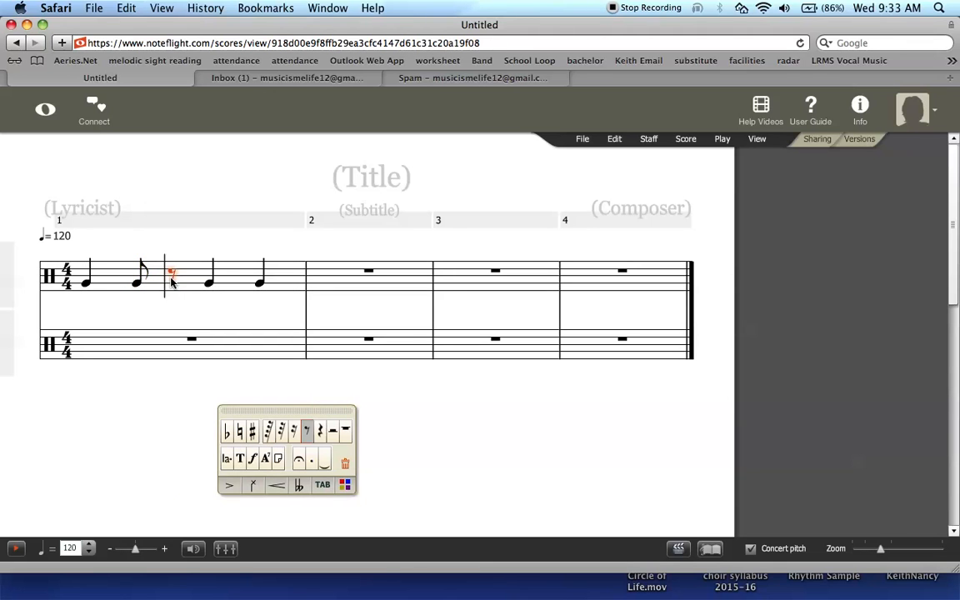
left_click(171, 282)
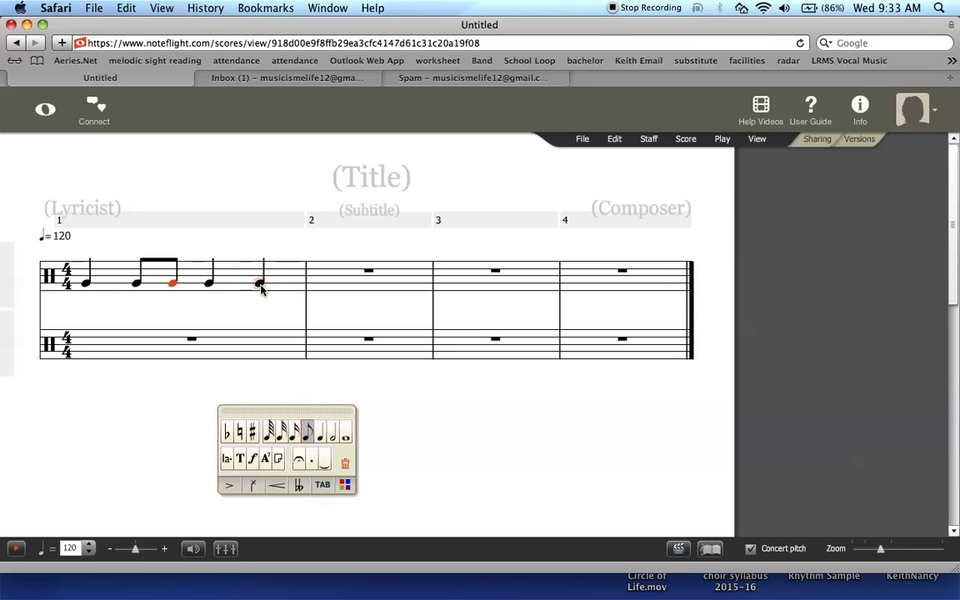
Step: Enter two beamed eighth notes followed by rests in measure 2
left_click(325, 287)
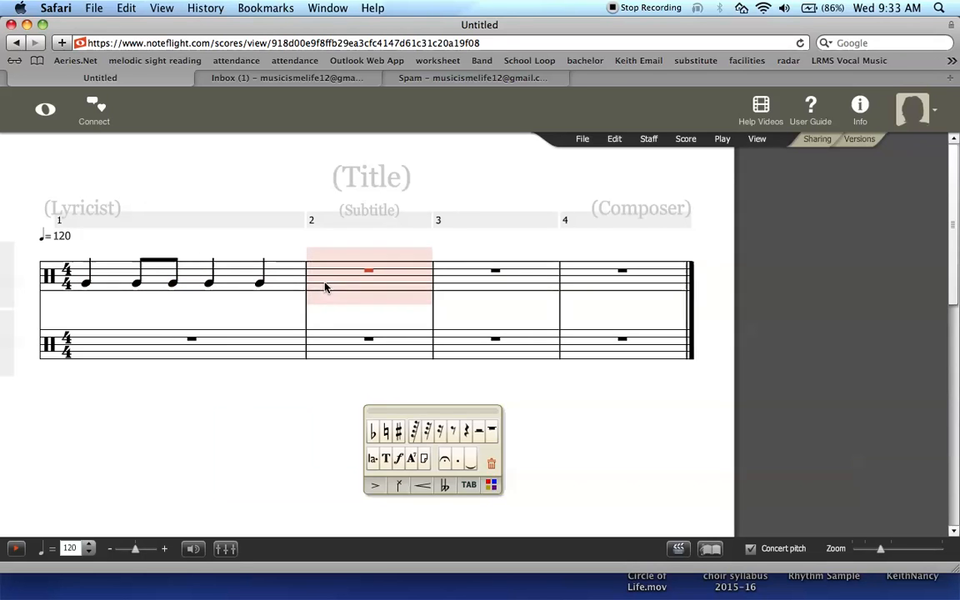
key("g")
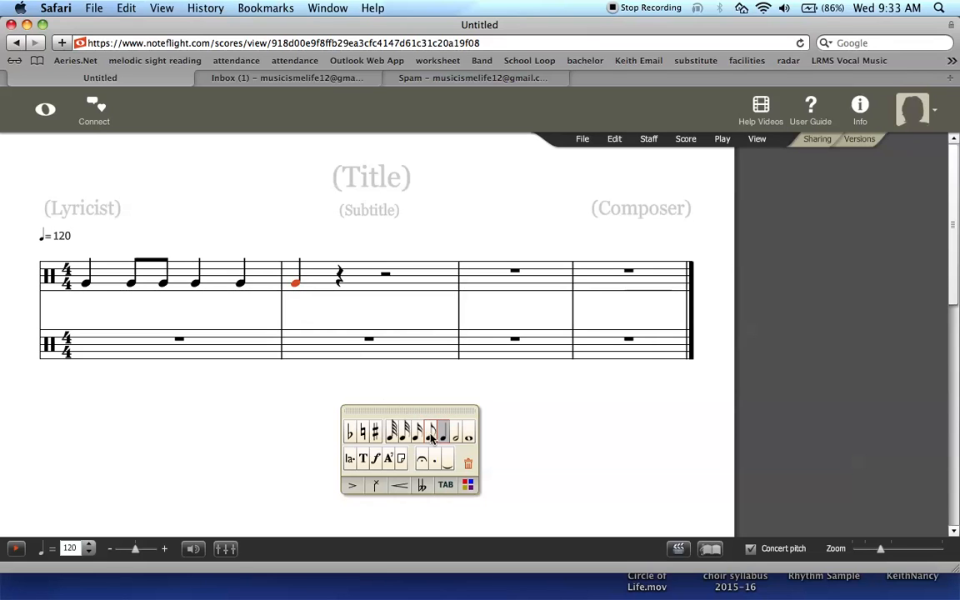
left_click(431, 432)
key("g")
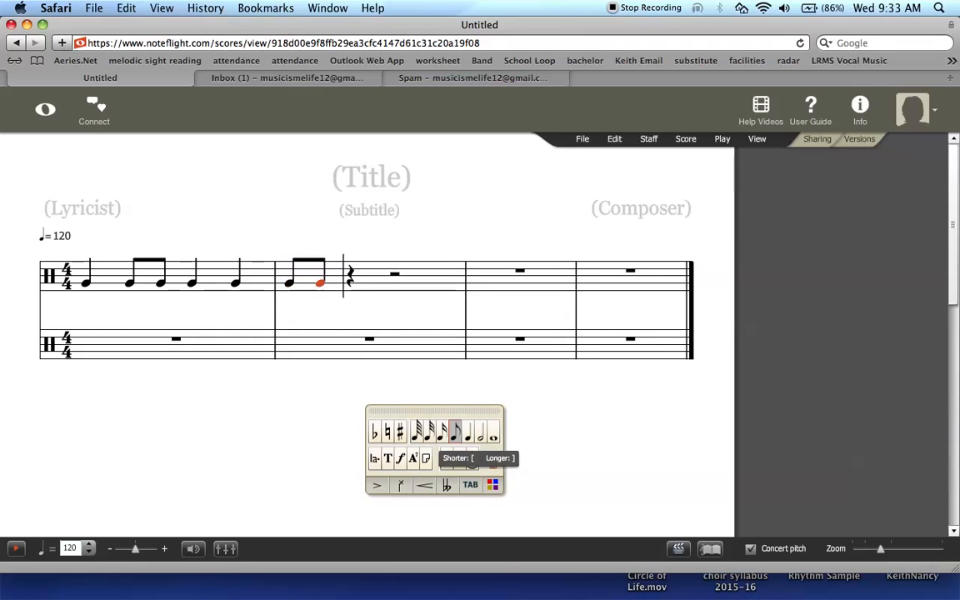
key("Right")
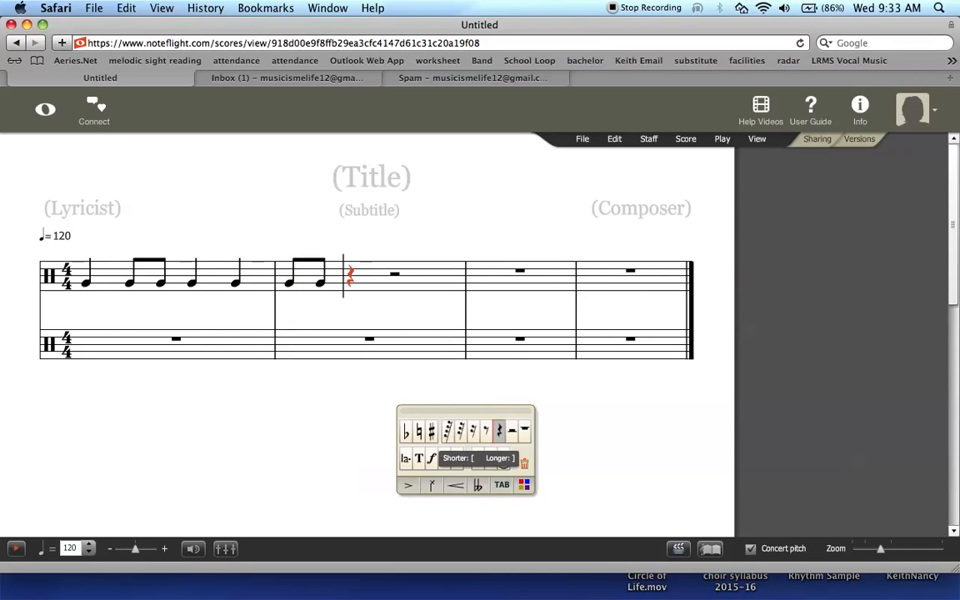
key("Right")
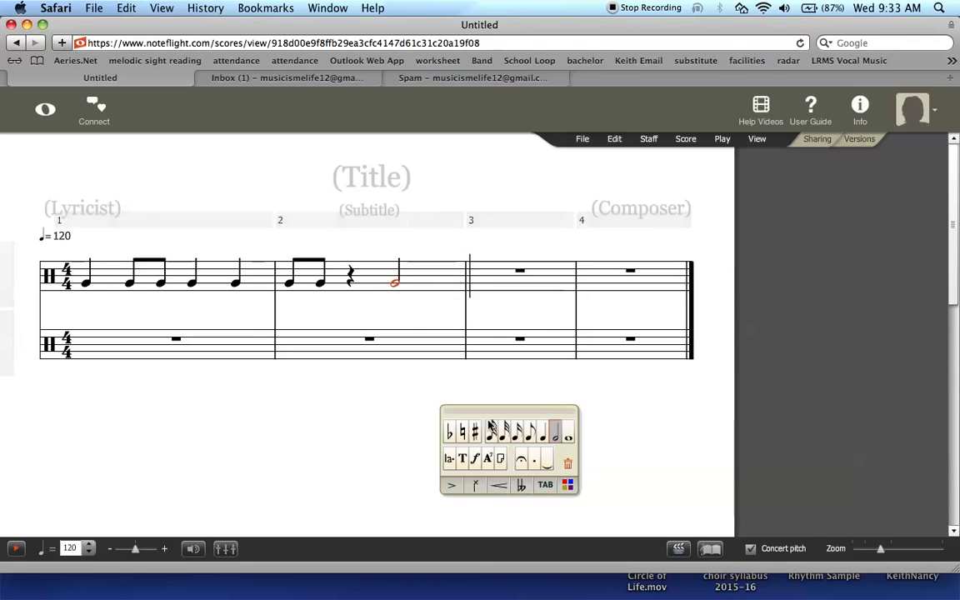
left_click(543, 434)
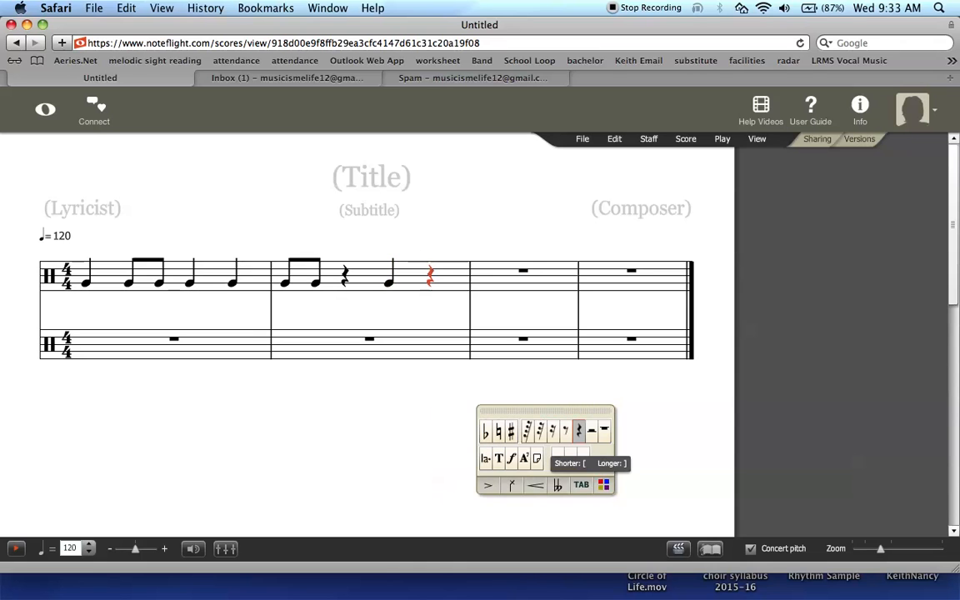
Step: Fill measure 3 with a quarter, two beamed eighths, and a closing quarter note
key("Right")
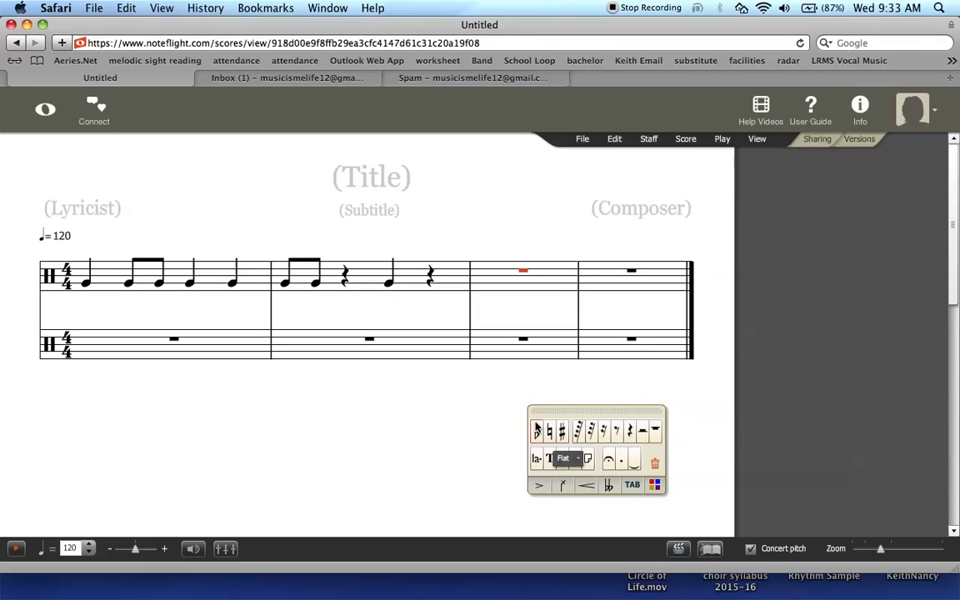
key("g")
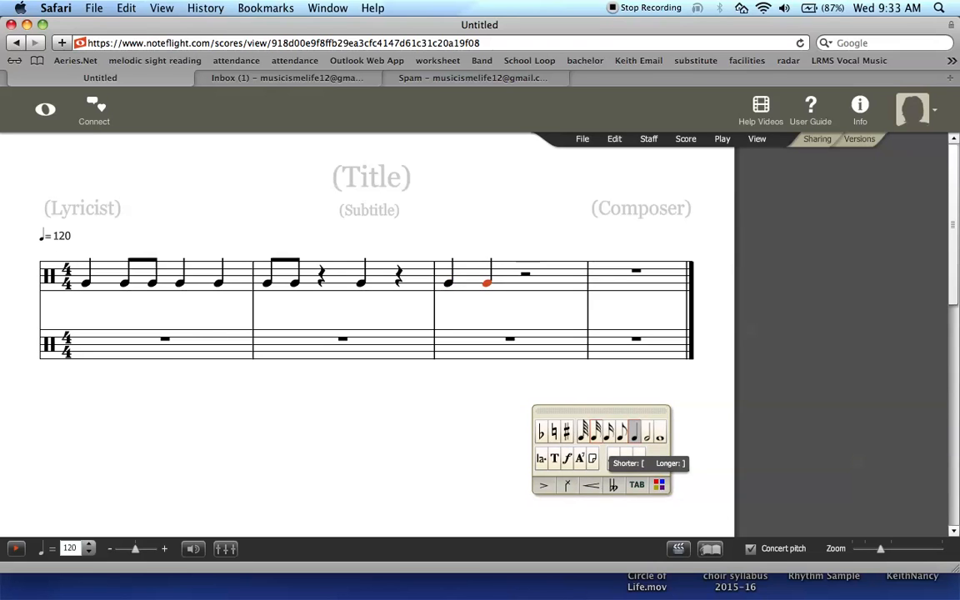
key("Right")
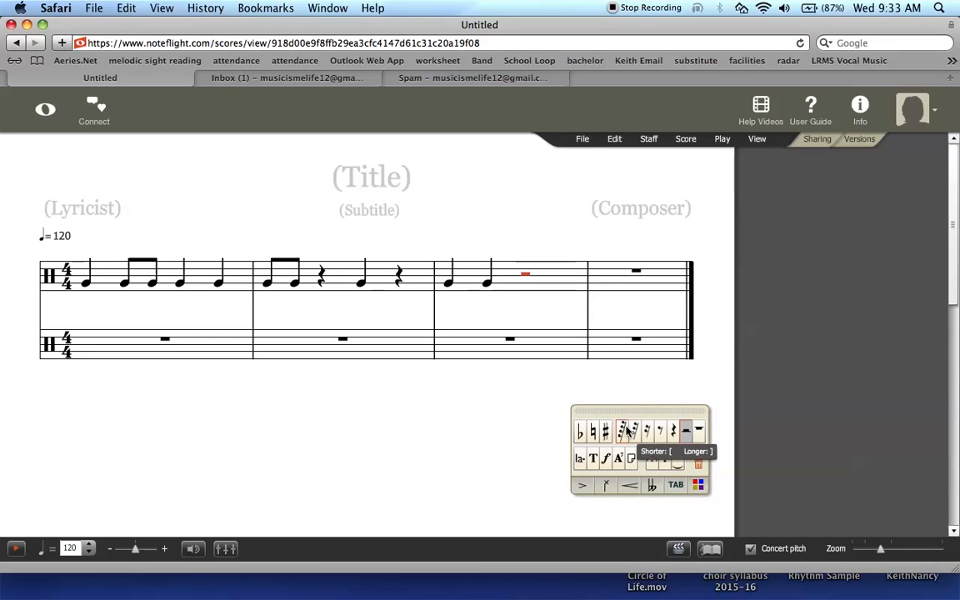
key("g")
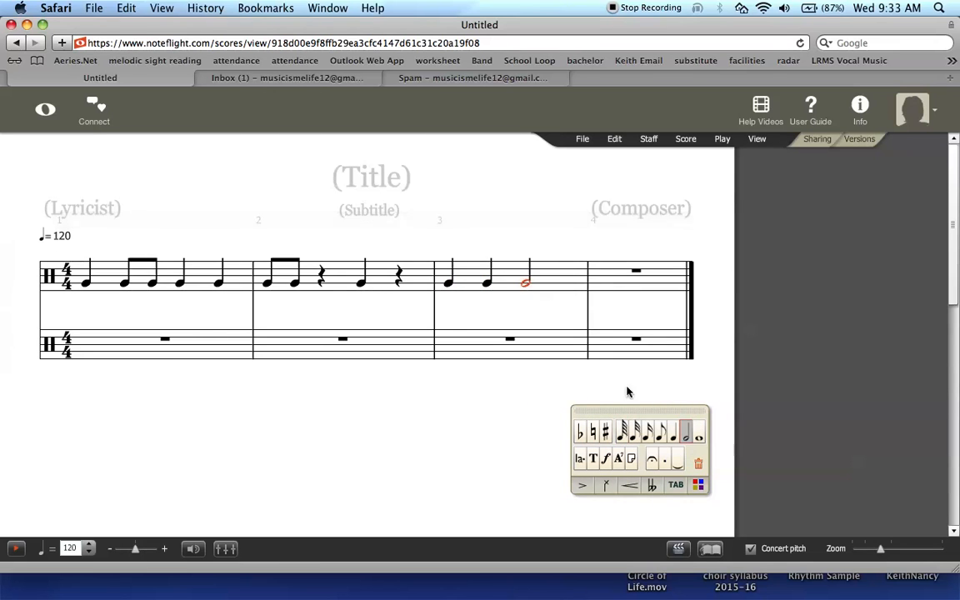
left_click(661, 440)
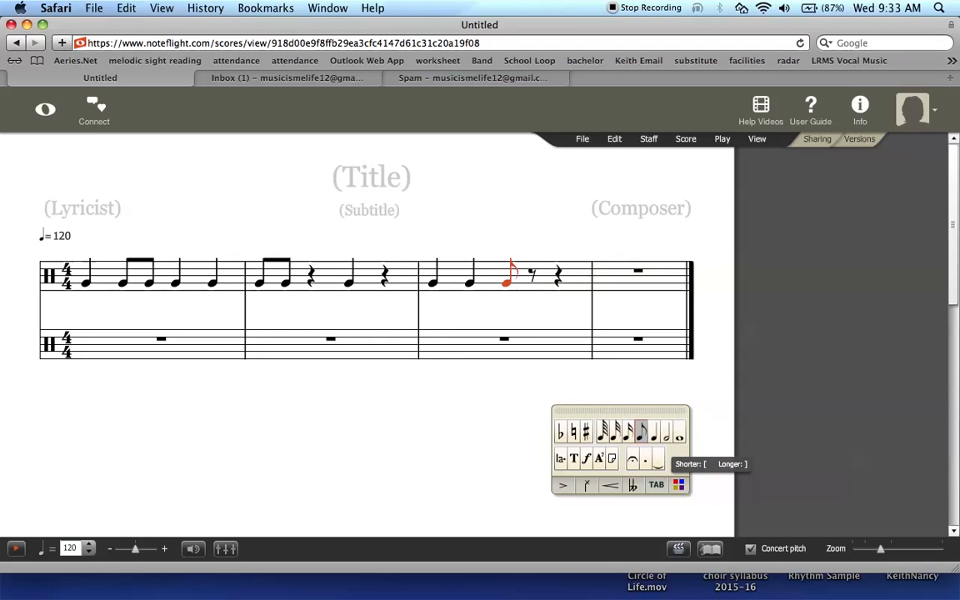
key("g")
key("Right")
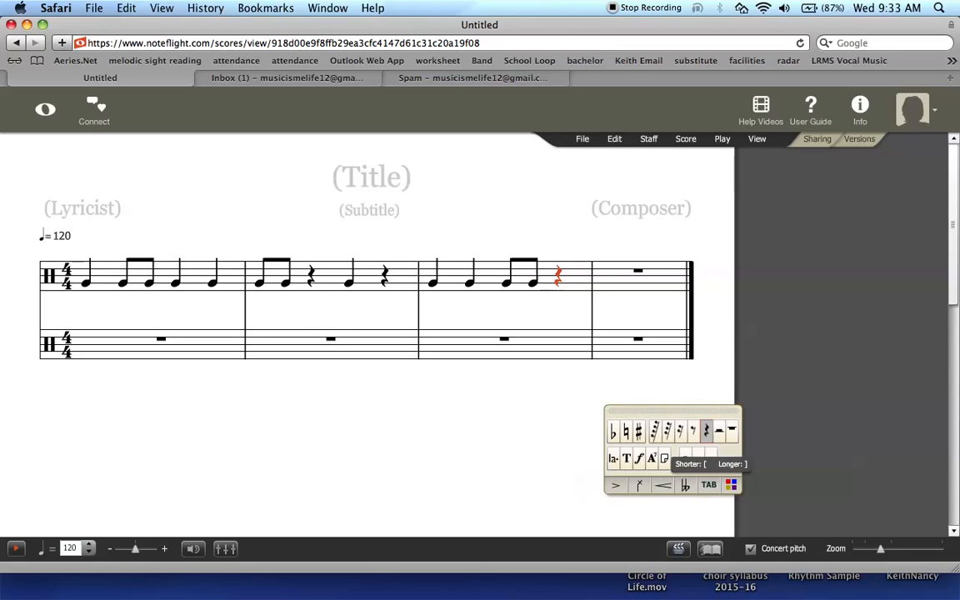
key("g")
Step: Fill measure 4 with beamed eighths and quarter notes, then delete the extra fifth measure
key("Right")
key("g")
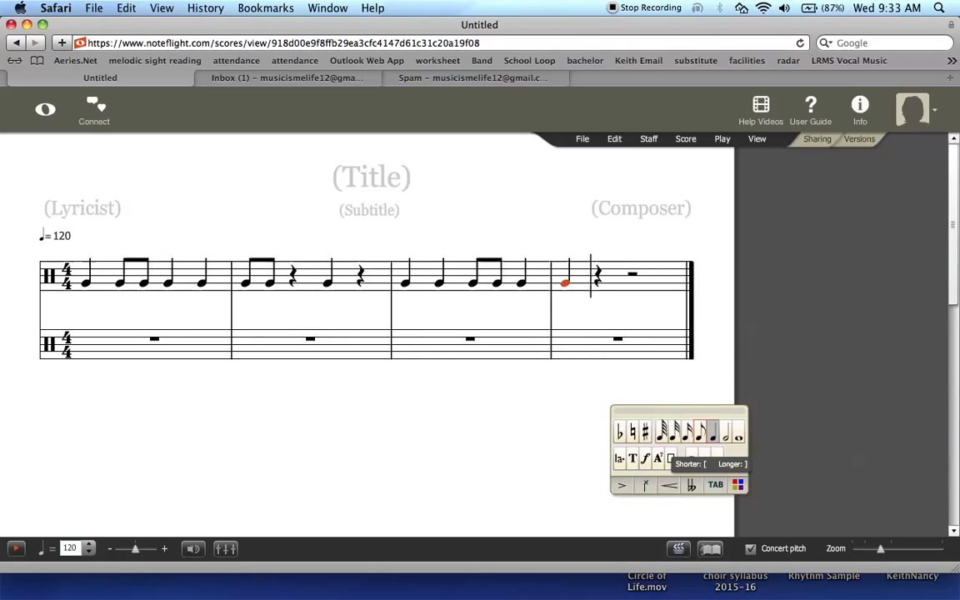
left_click(700, 440)
key("Right")
key("g")
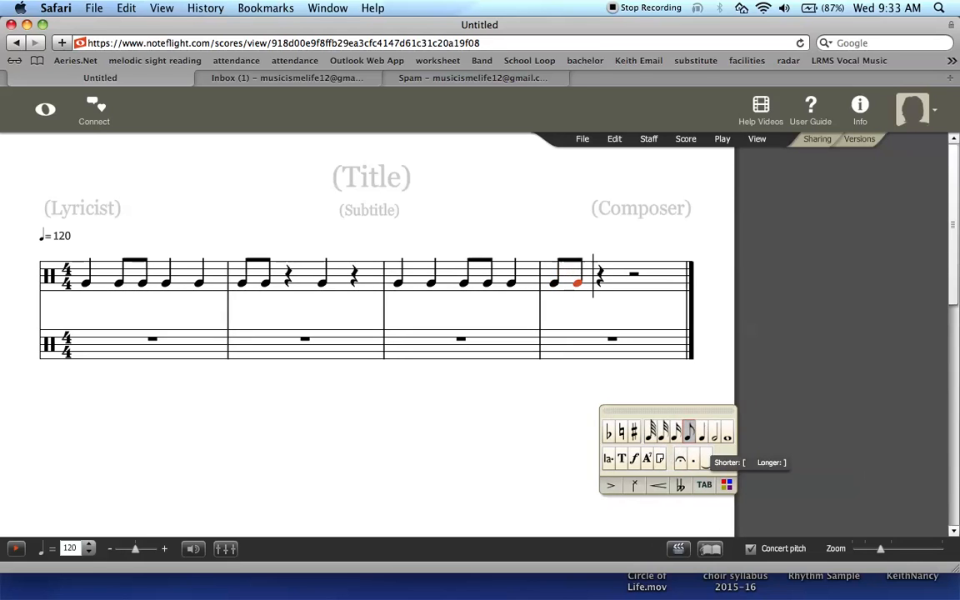
key("Right")
key("g")
key("Right")
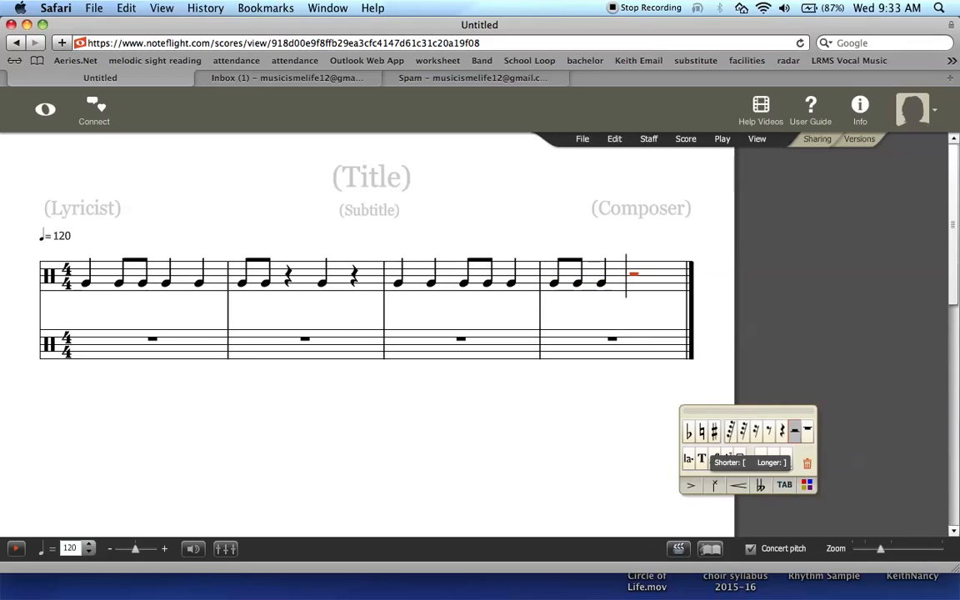
key("g")
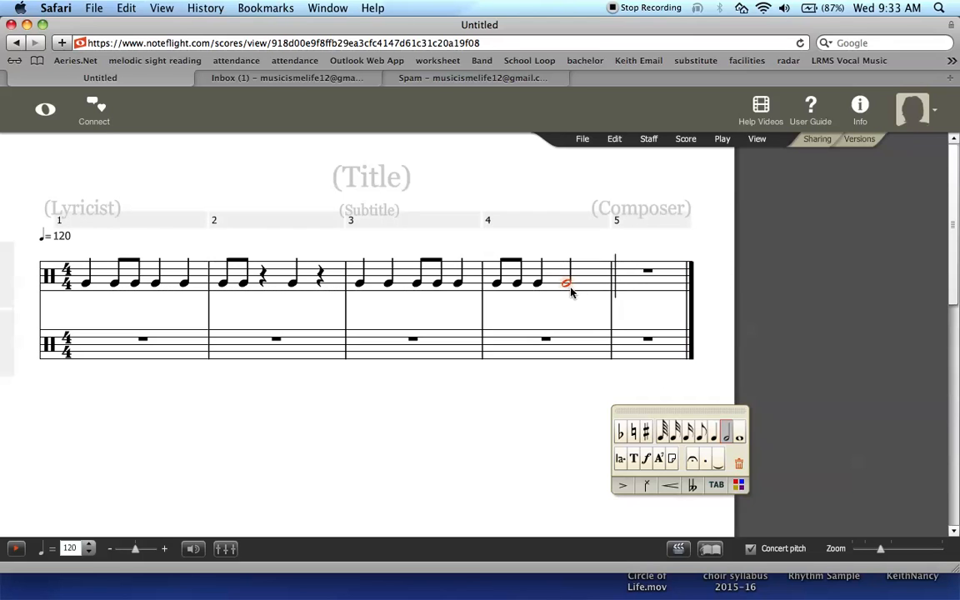
left_click(713, 439)
key("Right")
key("g")
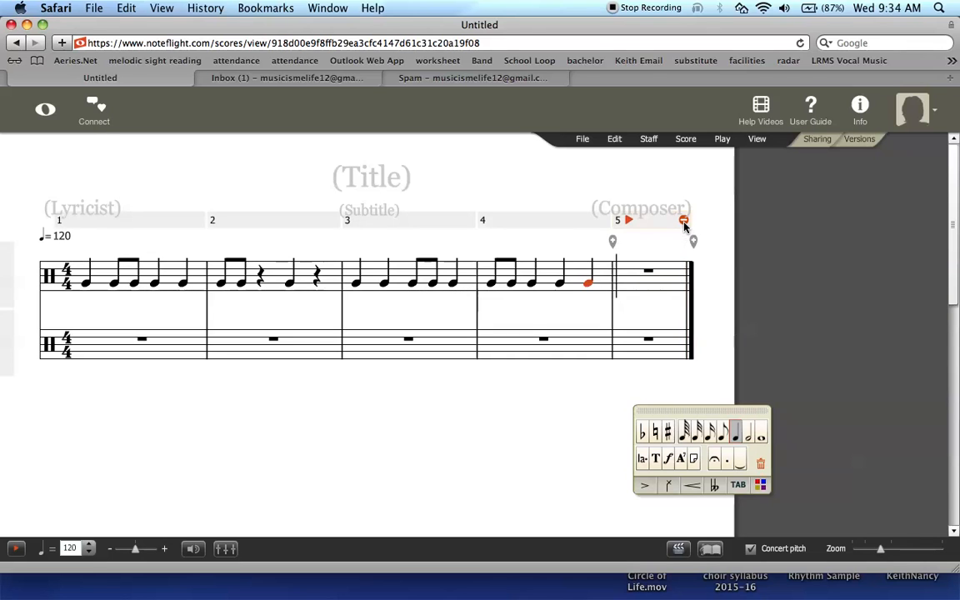
left_click(684, 222)
Step: Fill lower-staff measures 1–4 with C quarter notes and delete the added fifth measure
left_click(112, 353)
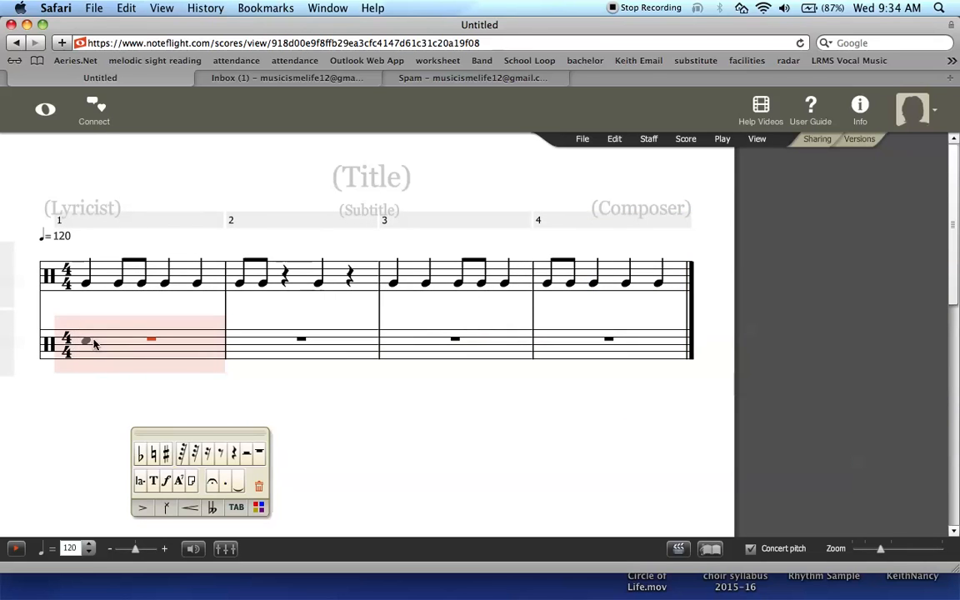
left_click(93, 334)
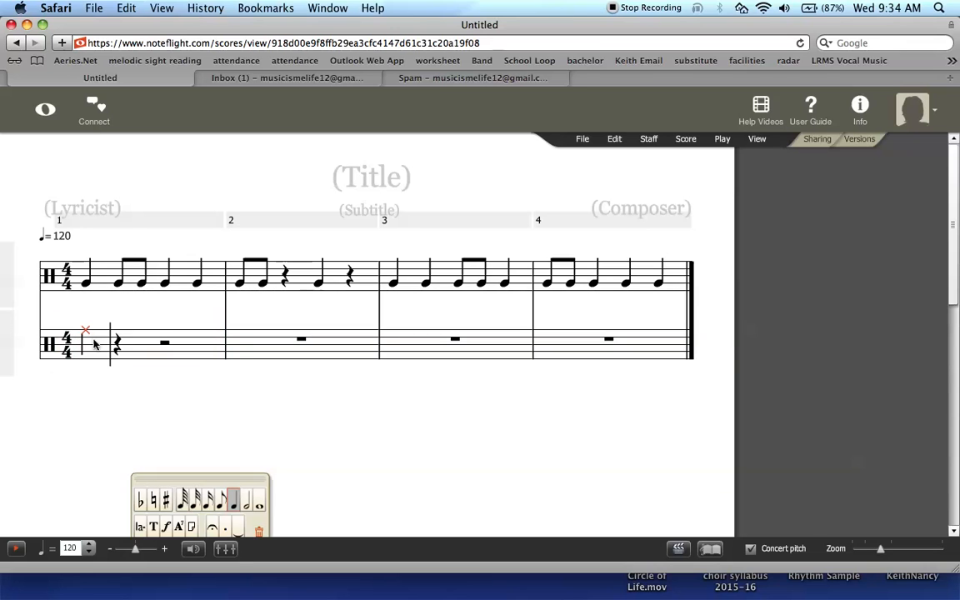
key("Down")
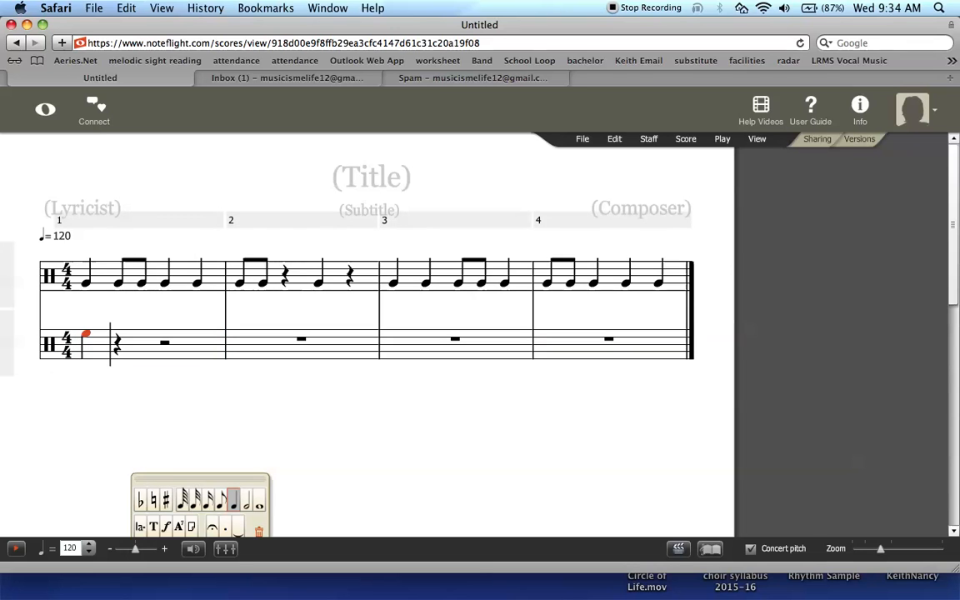
key("Down")
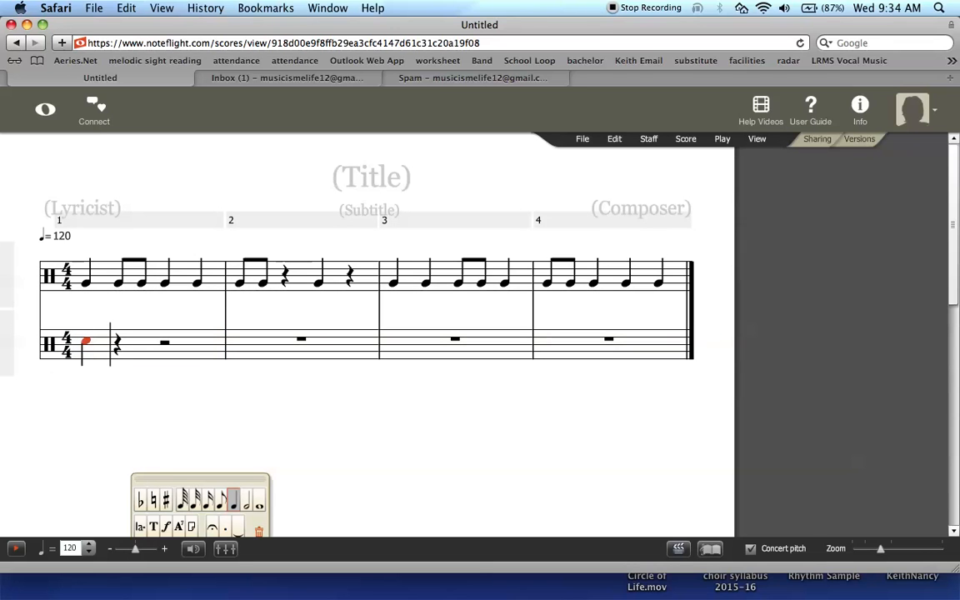
left_click_drag(208, 474, 237, 409)
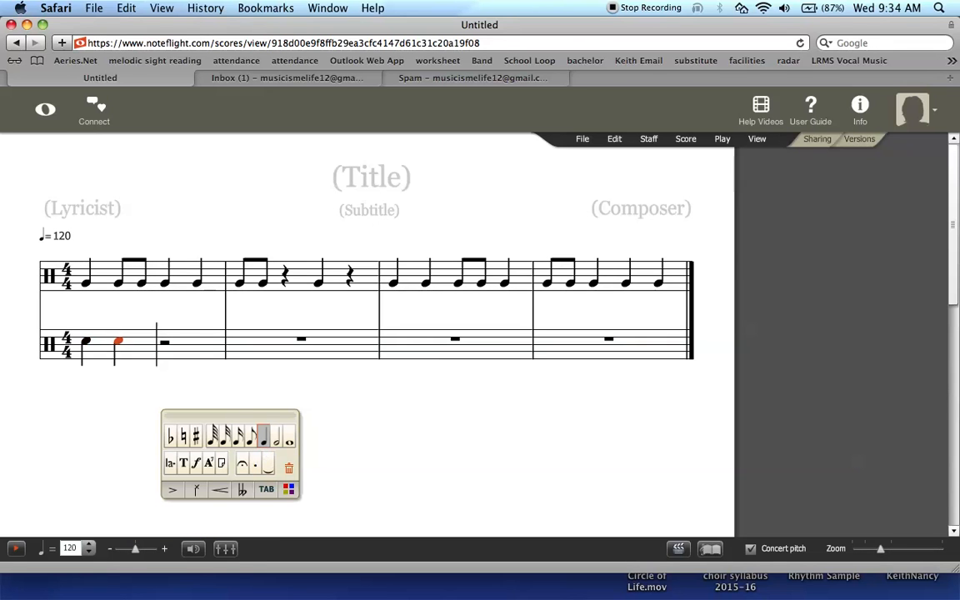
key("c")
key("c")
key("c")
key("c")
key("c")
key("c")
key("c")
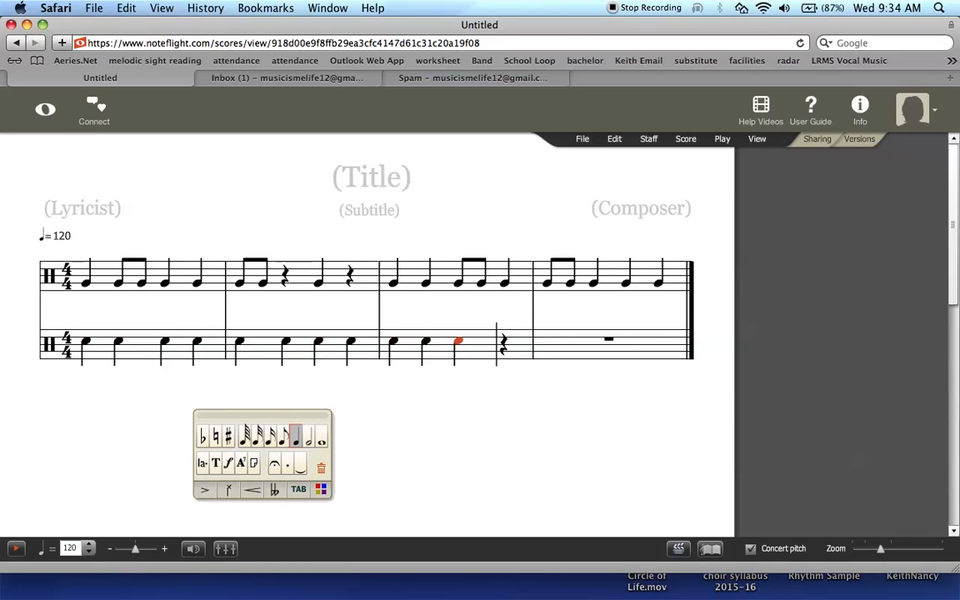
key("c")
key("c")
key("c")
key("c")
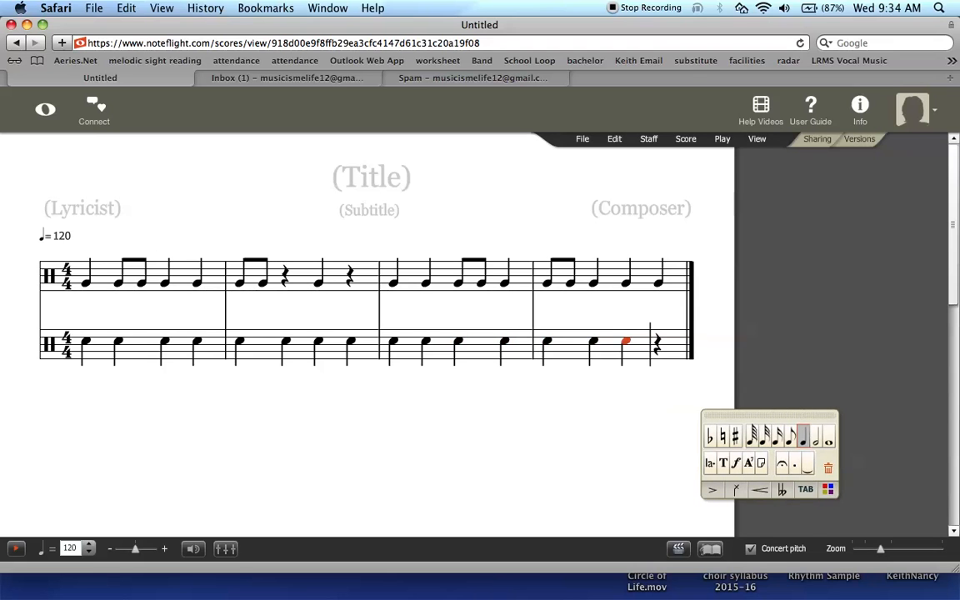
key("c")
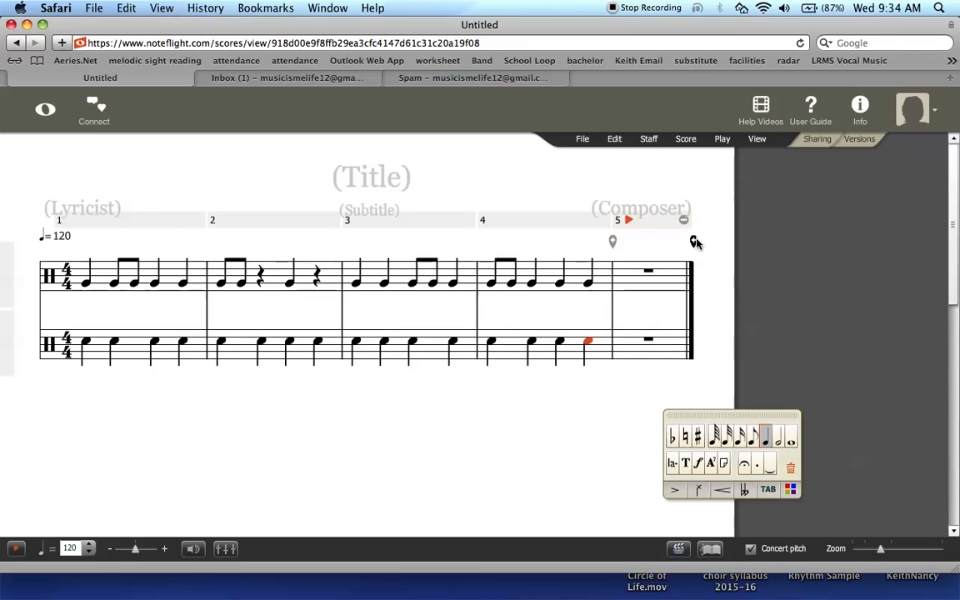
left_click(685, 222)
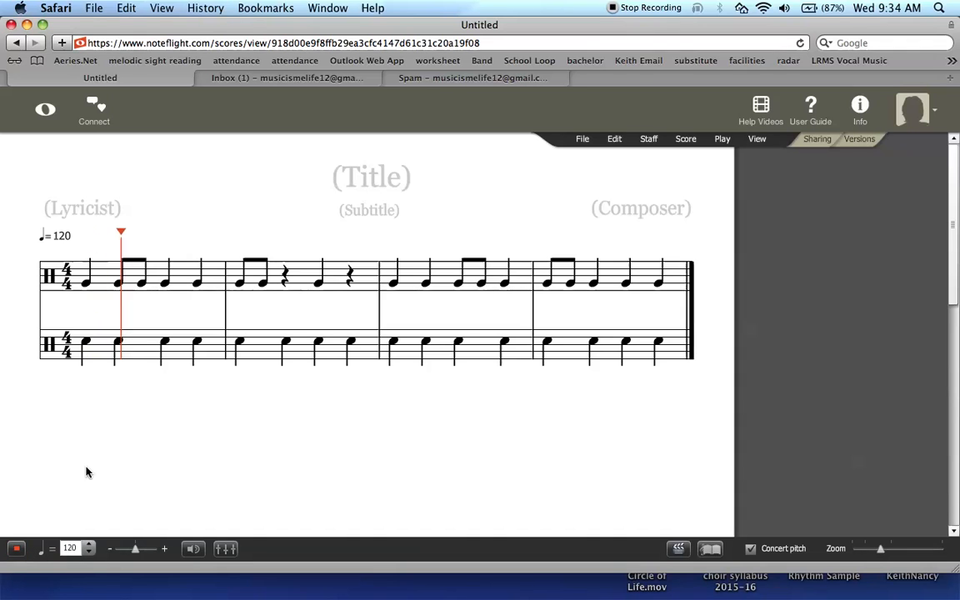
key("XF86AudioRaiseVolume")
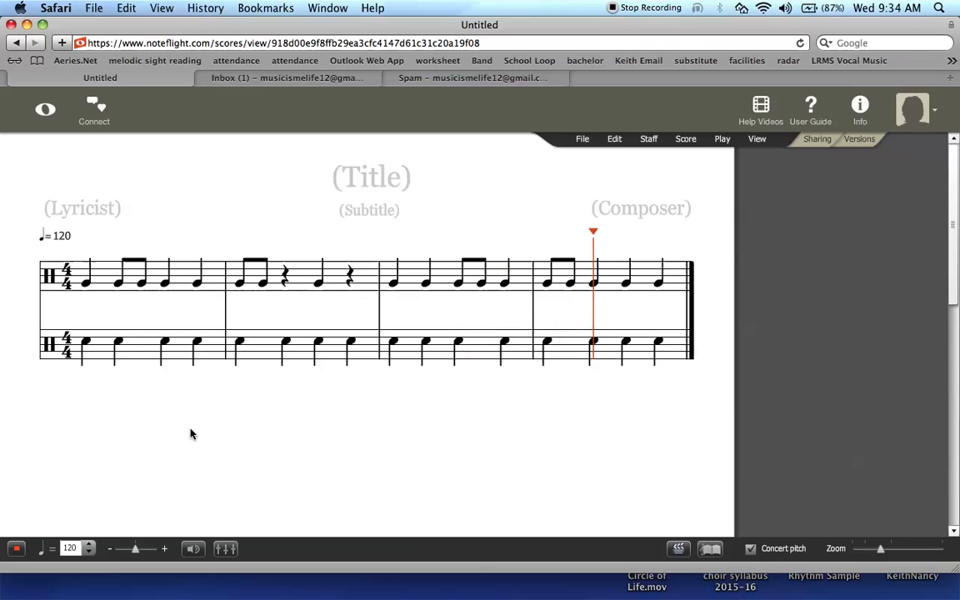
Step: Raise the top-staff notes to x noteheads on the top line and play the score back
left_click(74, 288)
key("Up")
key("Up")
key("Up")
key("Up")
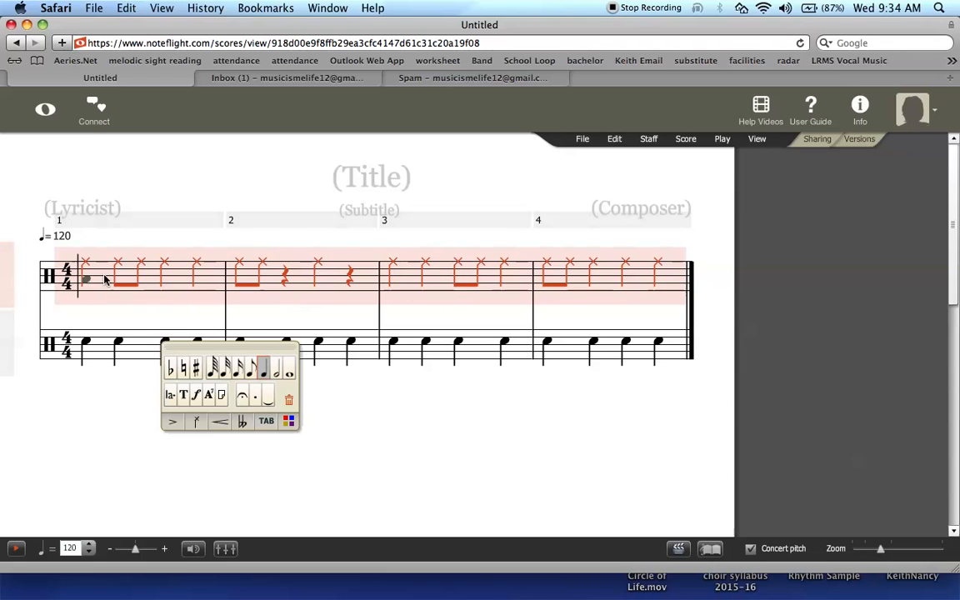
key("space")
left_click(53, 479)
left_click(18, 548)
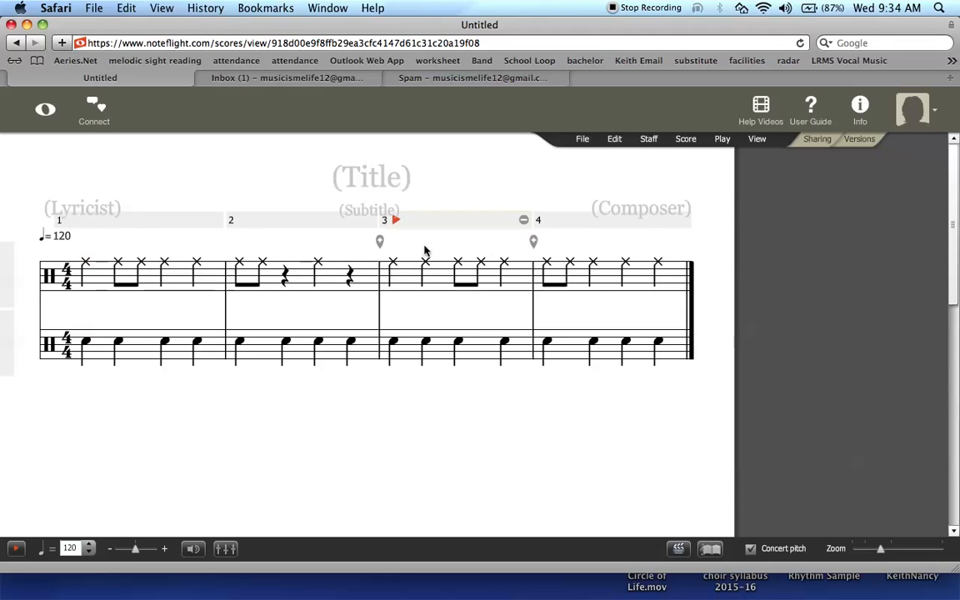
left_click(50, 284)
key("Down")
key("Down")
key("Down")
key("Down")
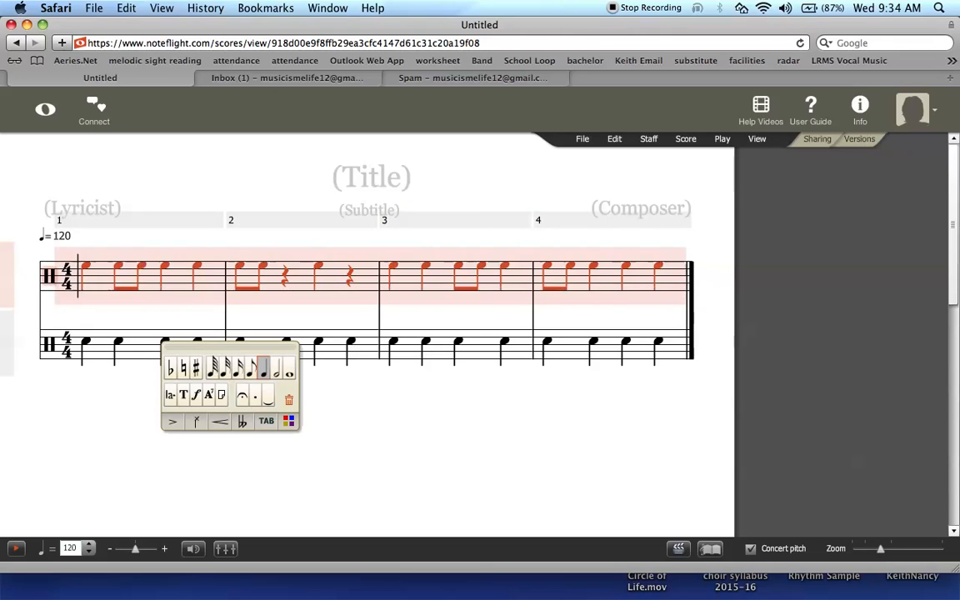
key("Up")
key("Up")
key("Up")
key("Up")
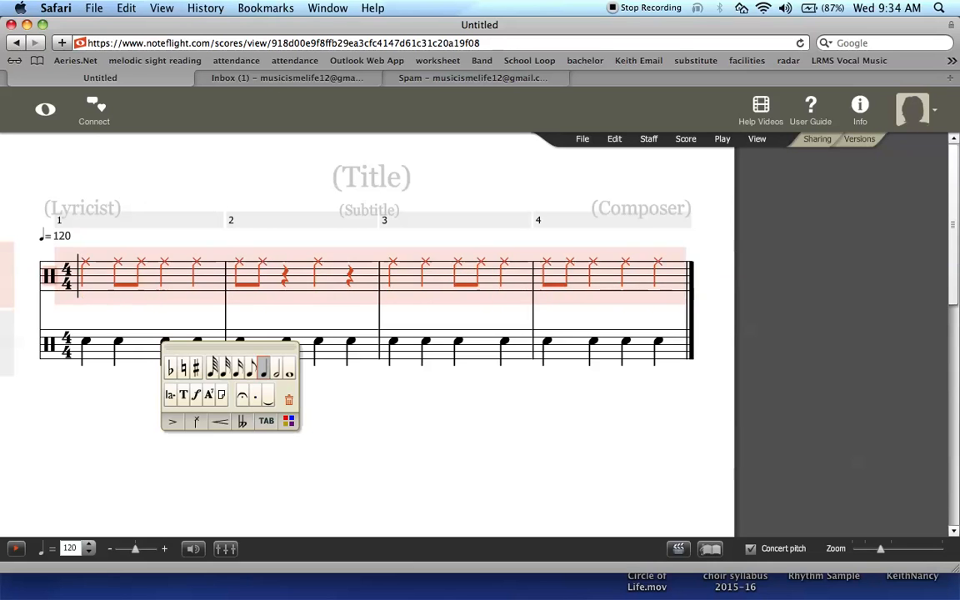
left_click(337, 443)
Step: Set the score title to 'Rhythm #1'
left_click(386, 179)
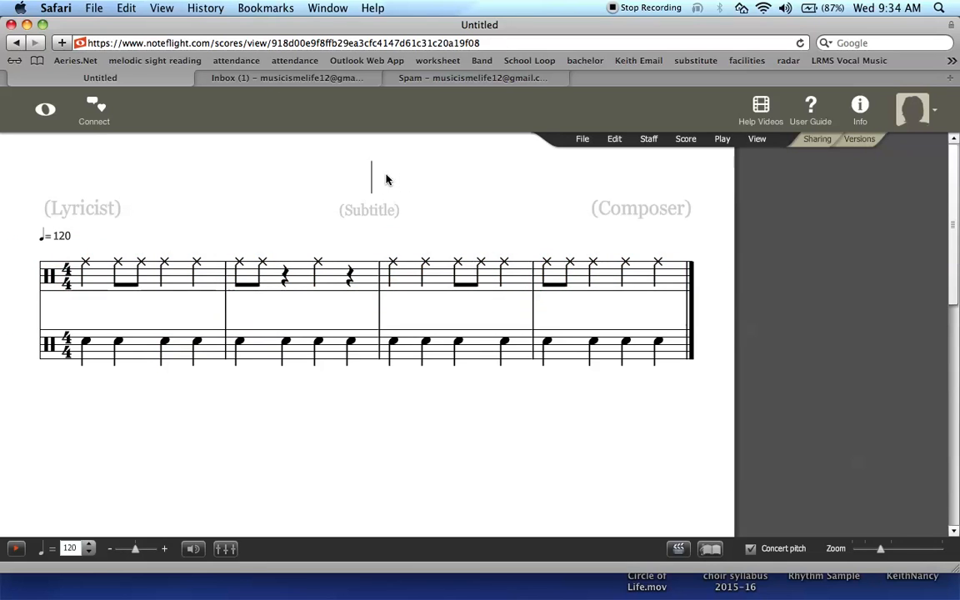
type("Rhty")
key("BackSpace")
key("BackSpace")
type("ythm")
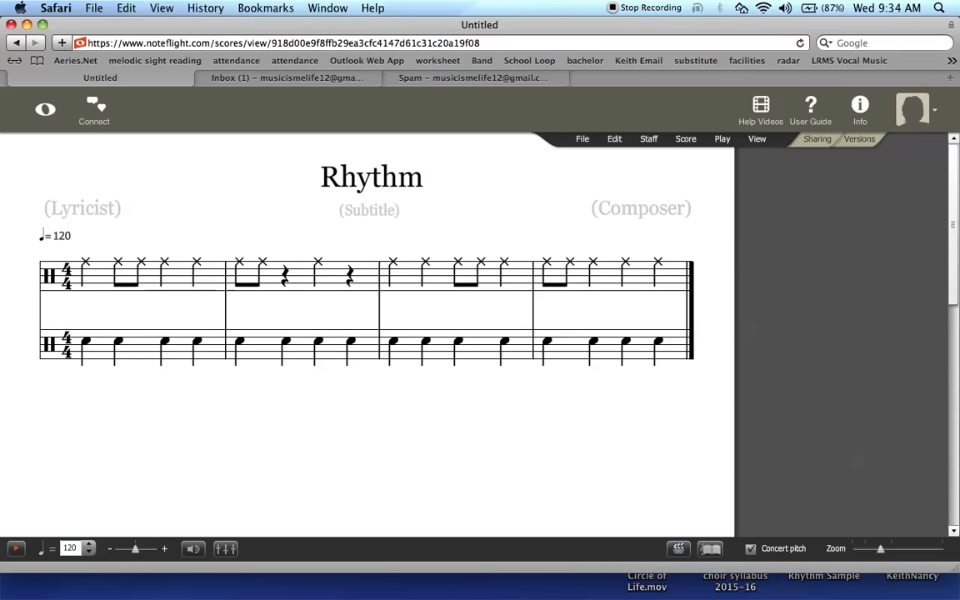
type(" #1")
left_click(670, 218)
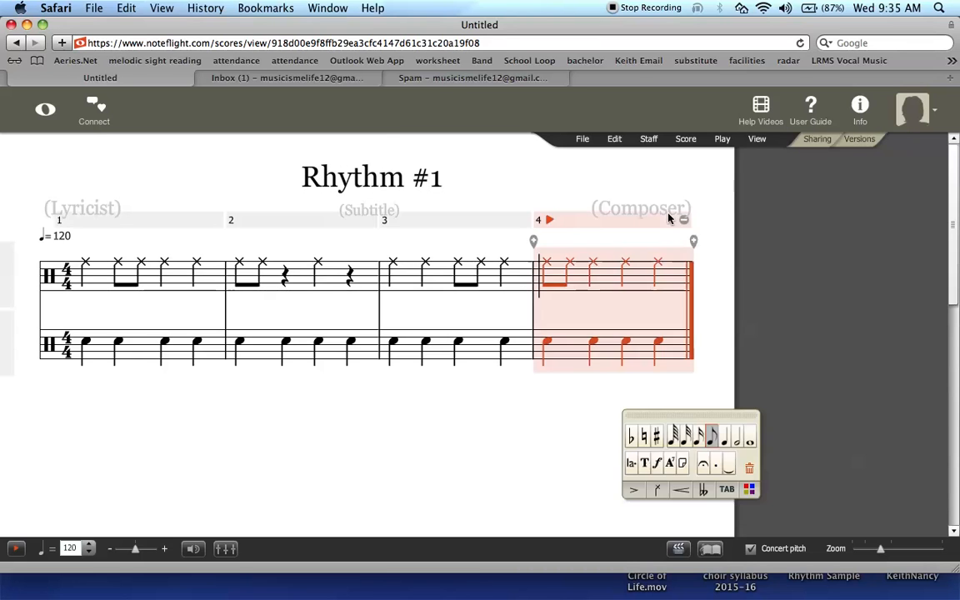
Step: Enter the composer's surname in the Composer field
left_click(654, 208)
type("Enroiqu")
key("BackSpace")
type("quez")
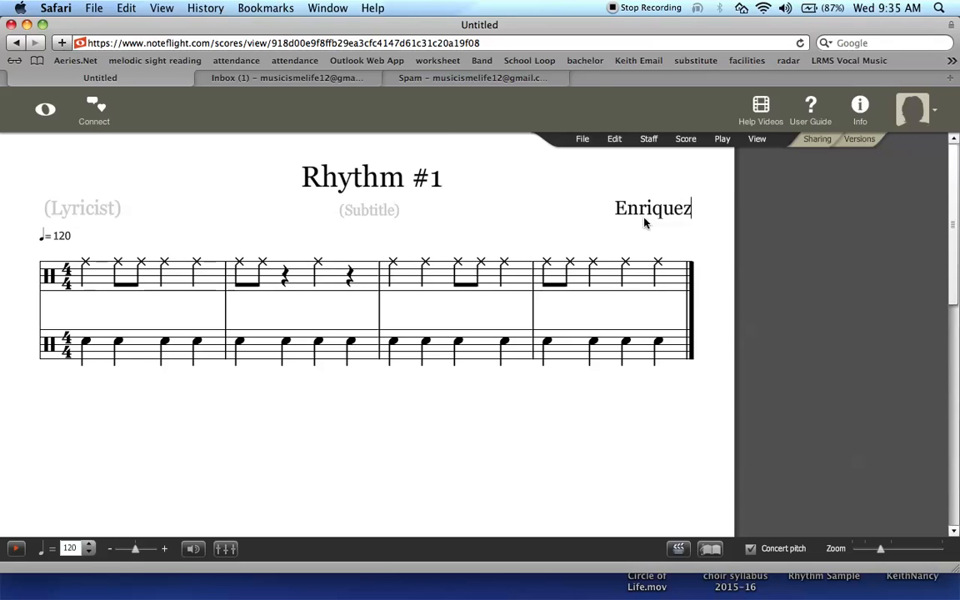
left_click(549, 412)
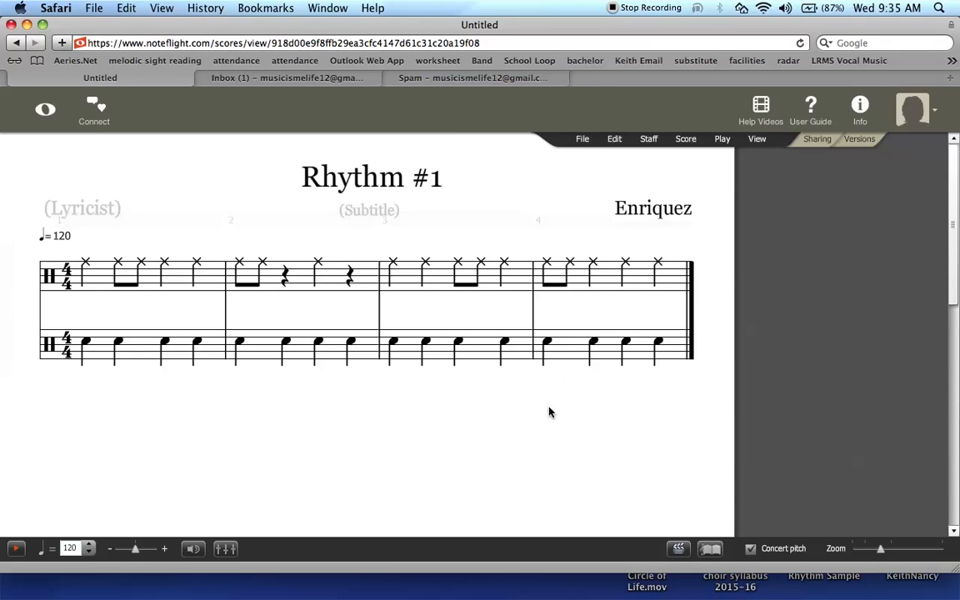
left_click(583, 140)
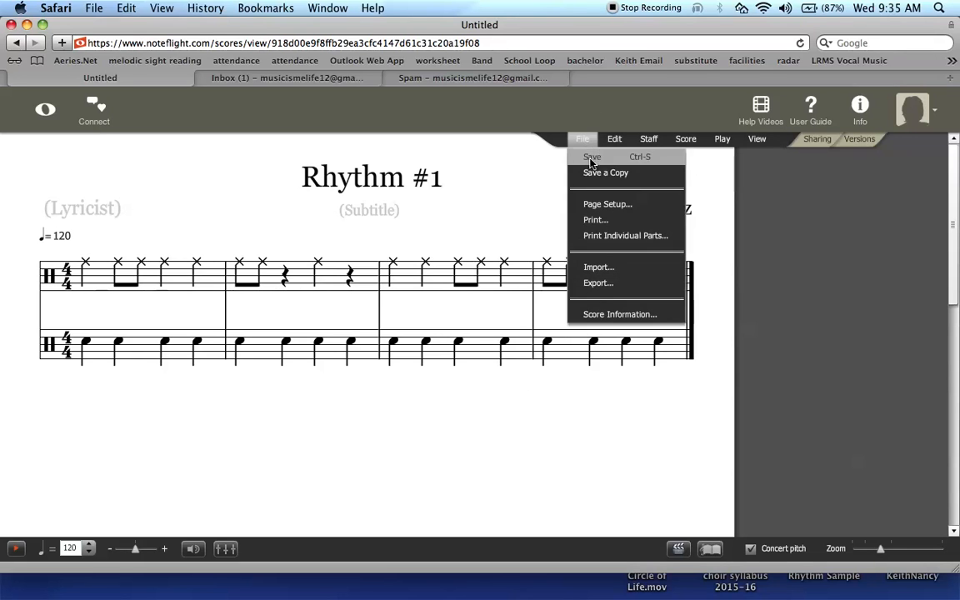
Step: Save the score, then print it through Save as PDF as 'rhythm'
left_click(590, 162)
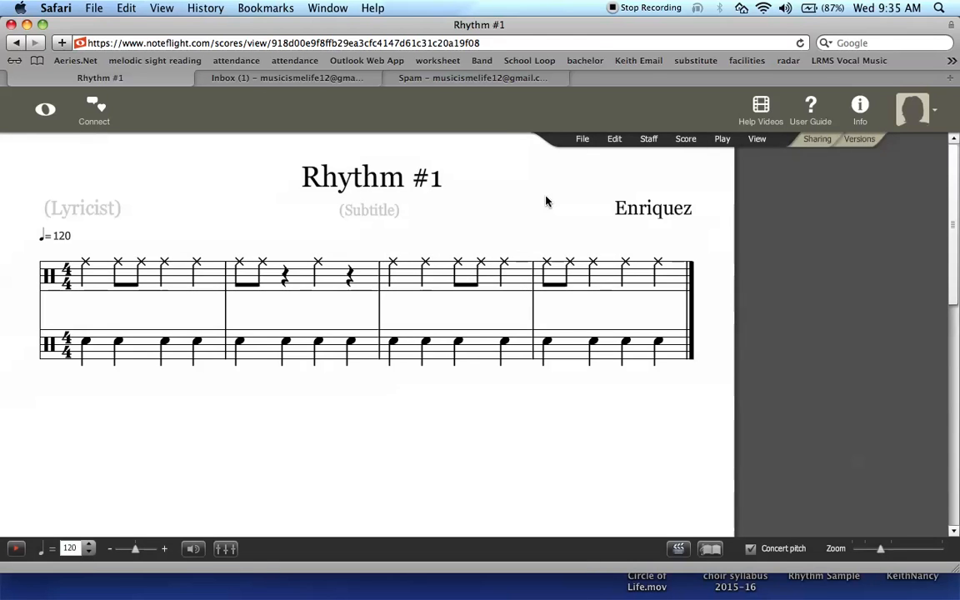
left_click(586, 141)
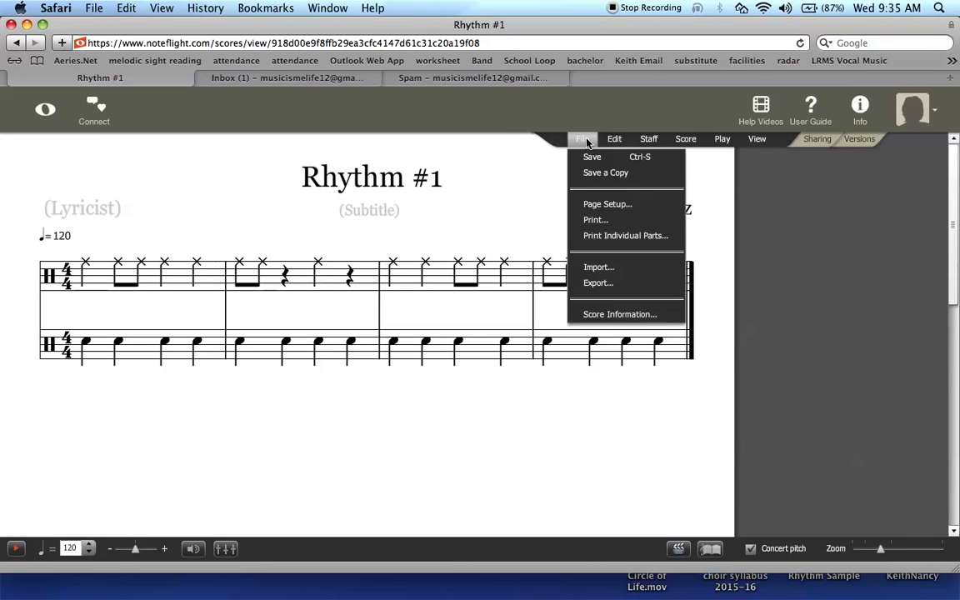
left_click(595, 221)
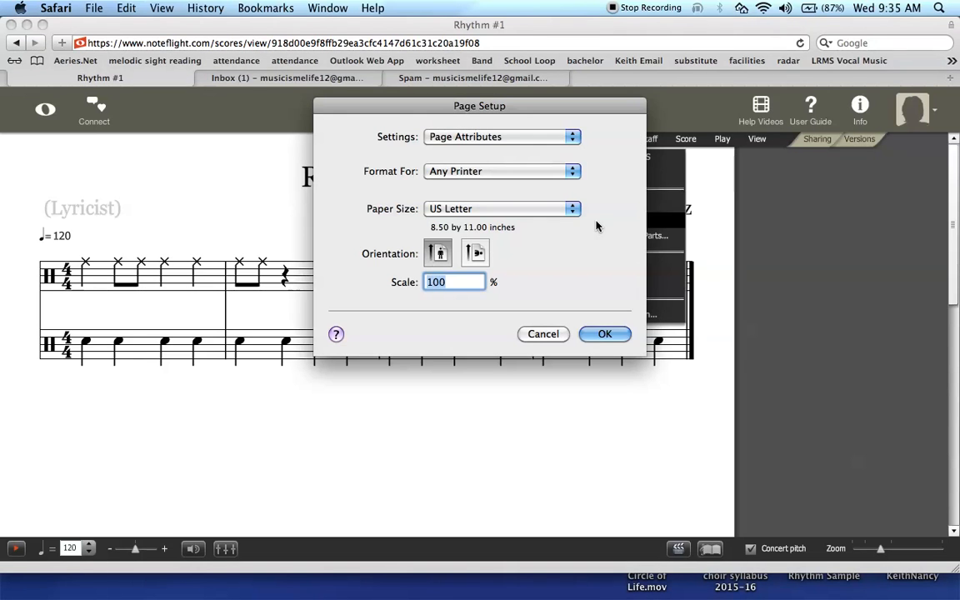
left_click(619, 337)
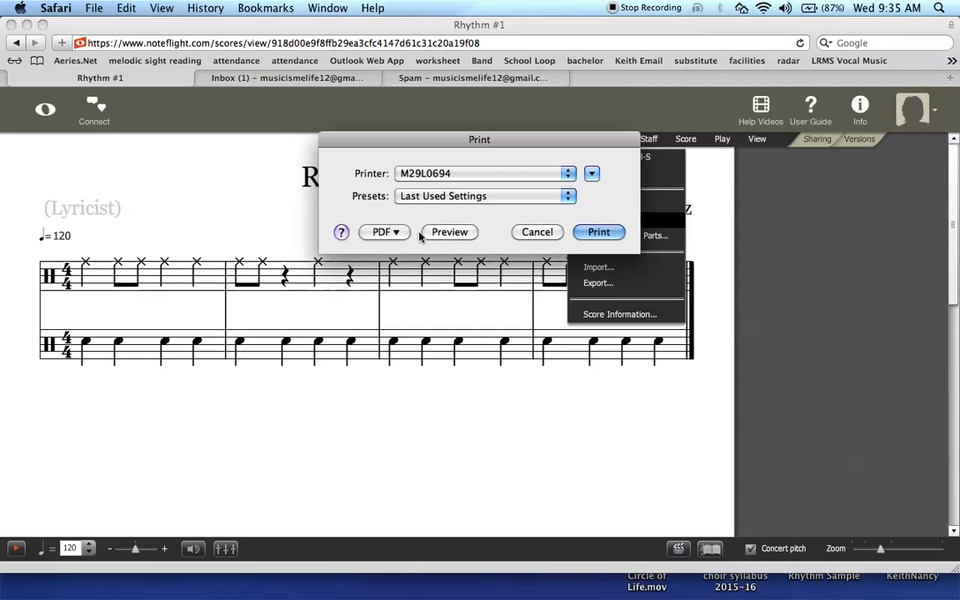
left_click(384, 233)
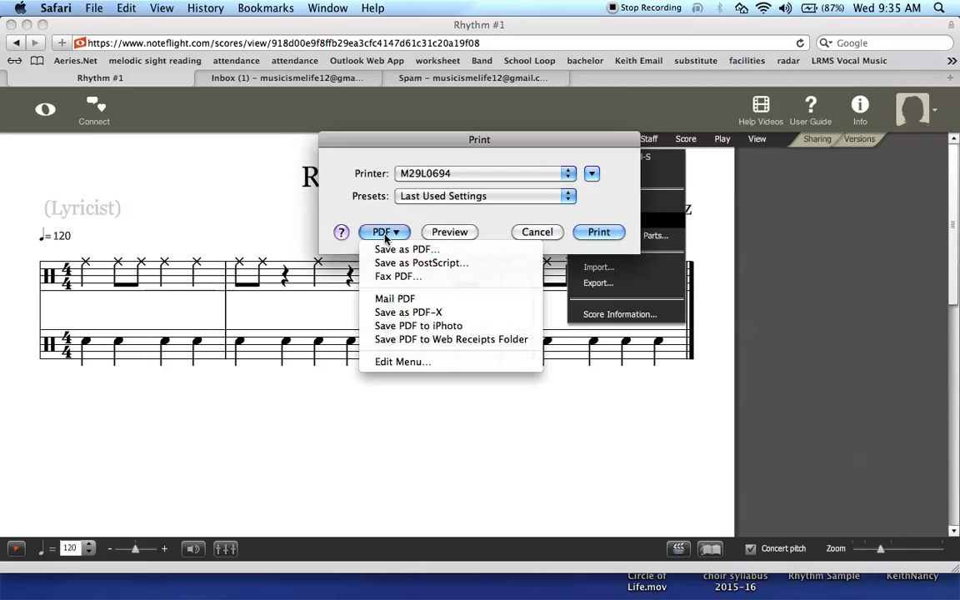
left_click(392, 250)
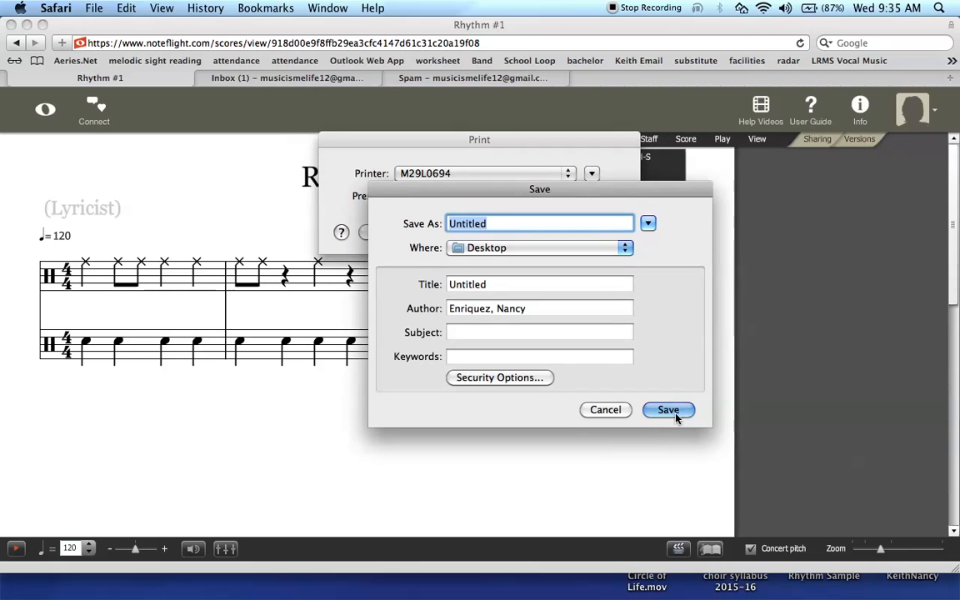
type("rhythm")
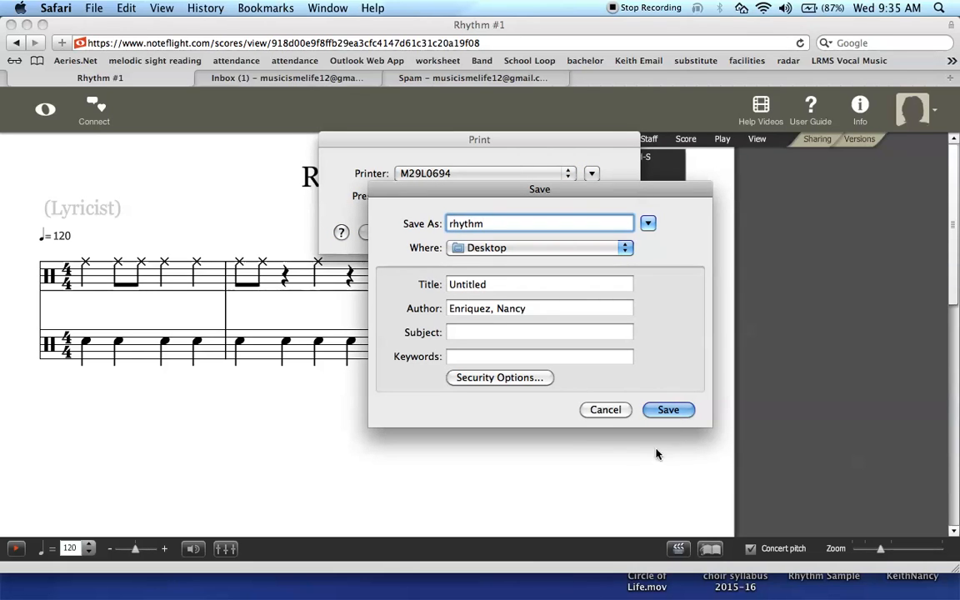
left_click(668, 410)
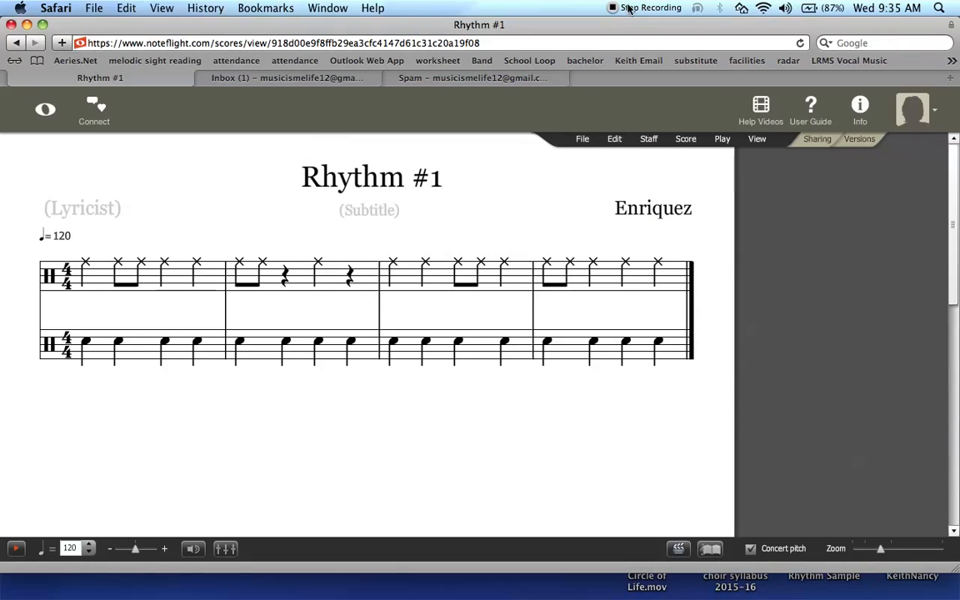
left_click_drag(620, 28, 592, 6)
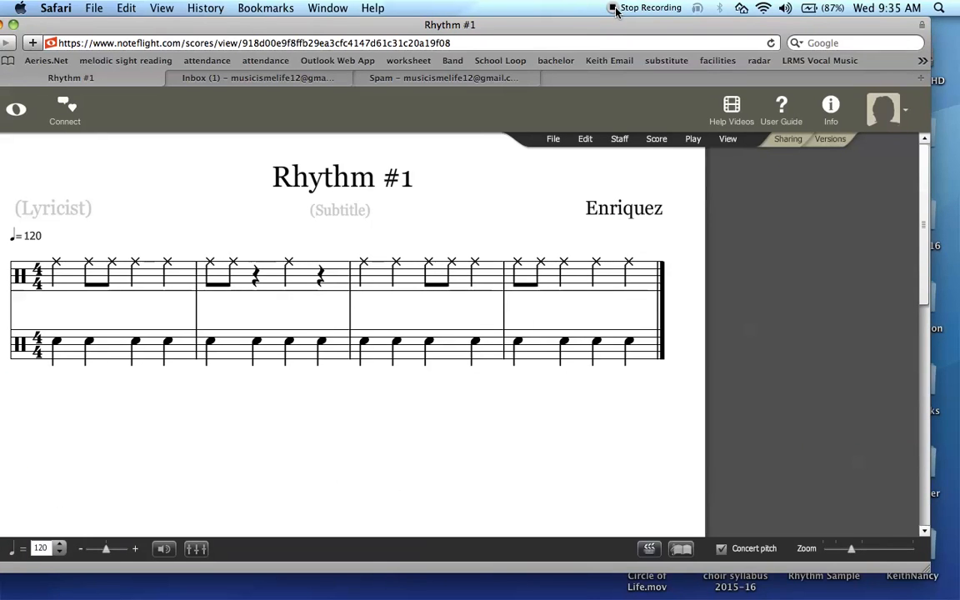